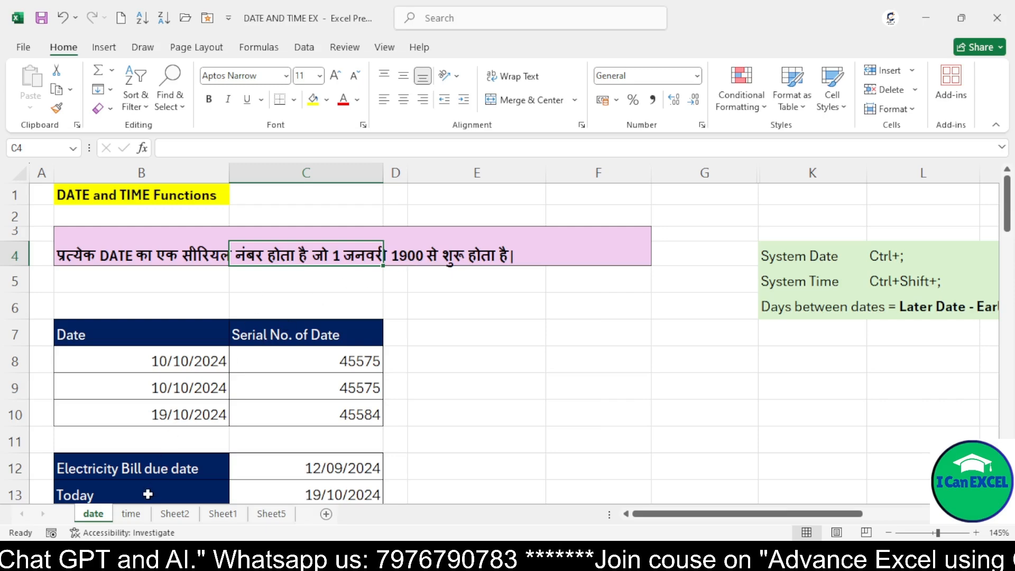
Switch to the time sheet and enter 8:00:00 AM in cell D8
left_click(132, 514)
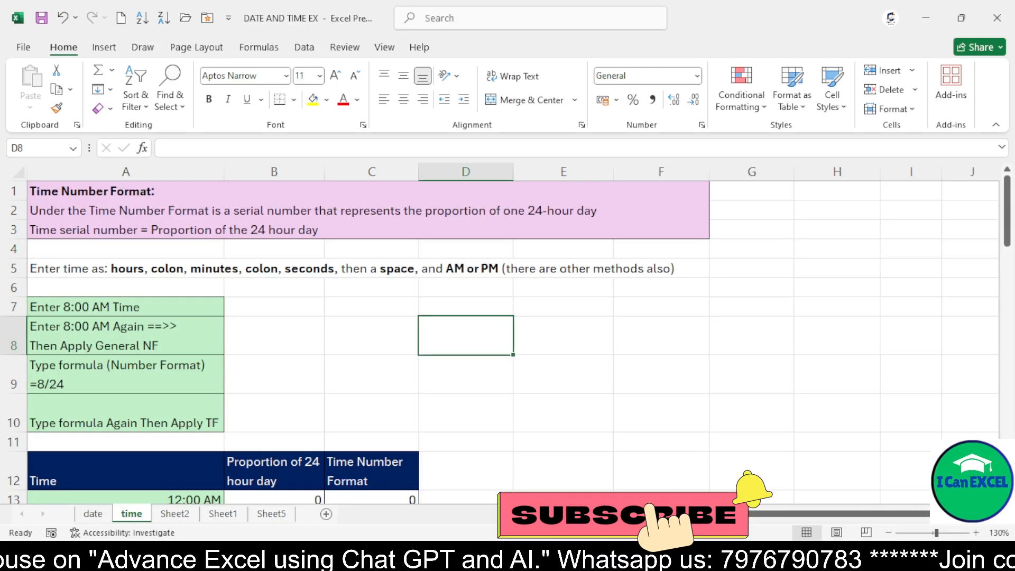
type("8")
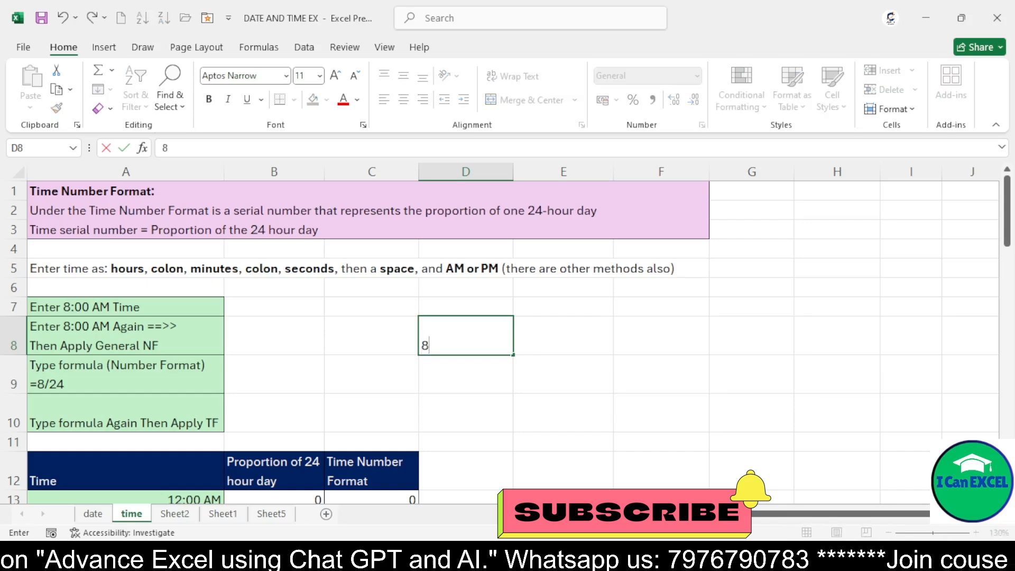
type(":00")
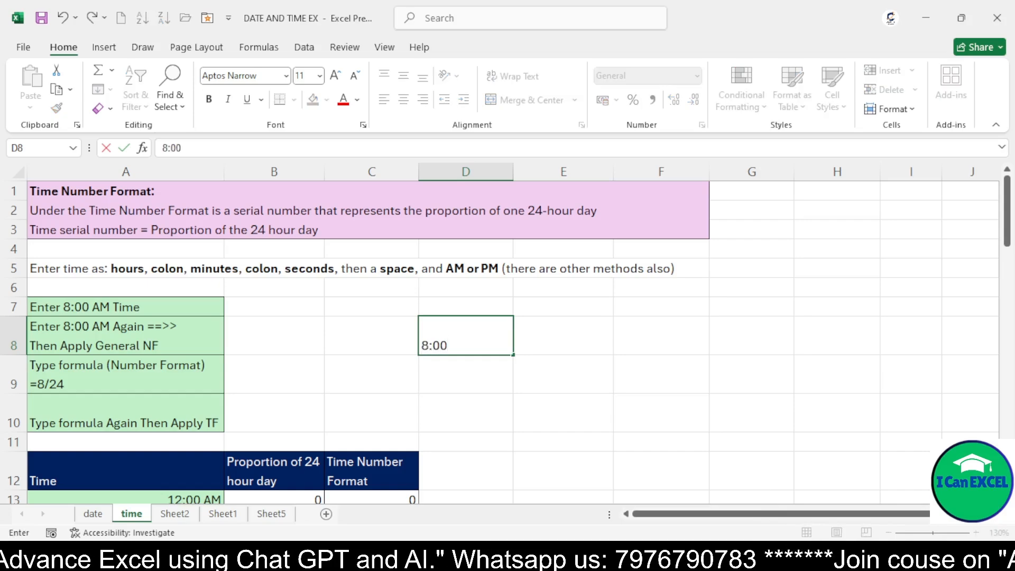
type(":00")
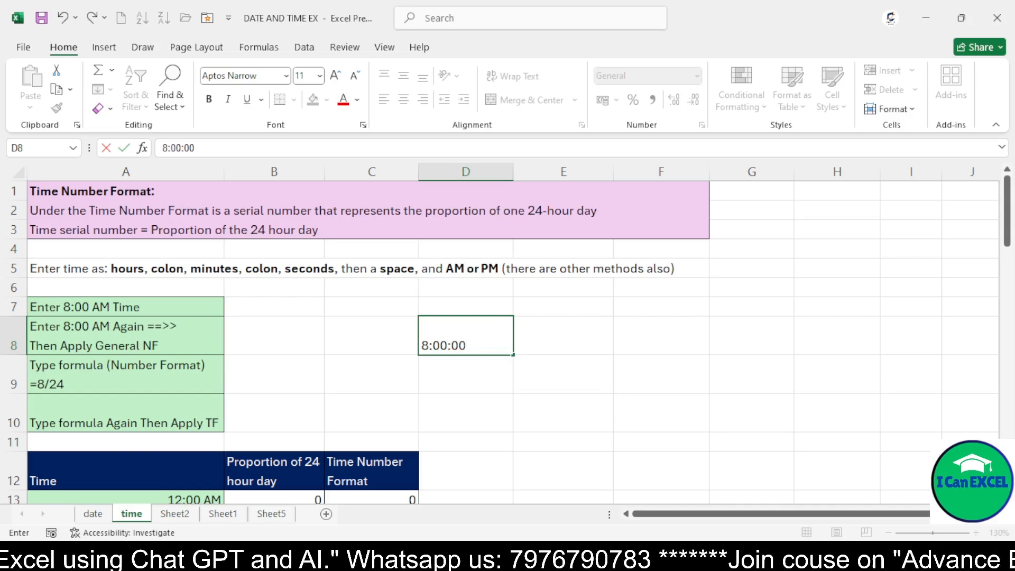
type(" AM")
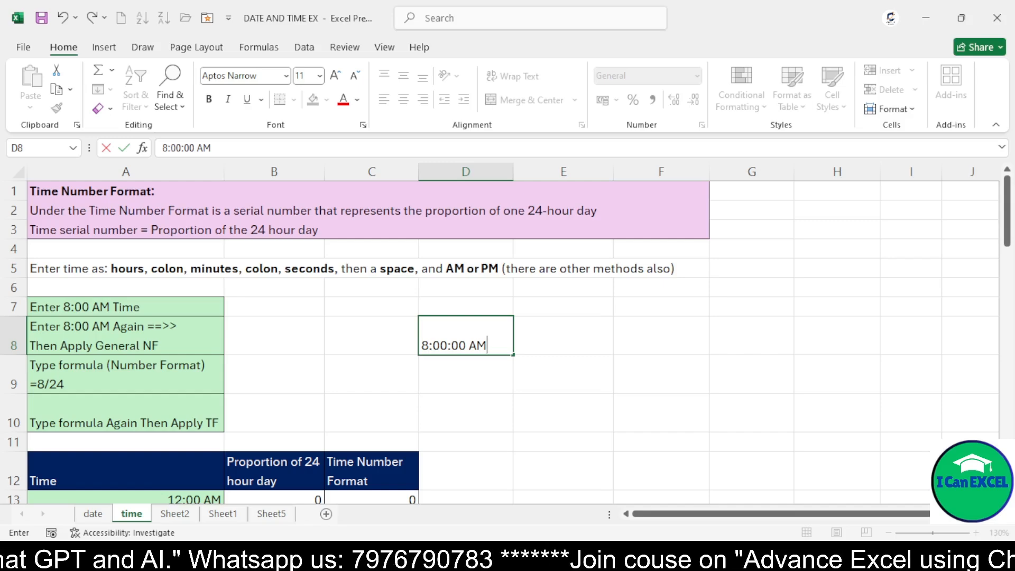
key("Return")
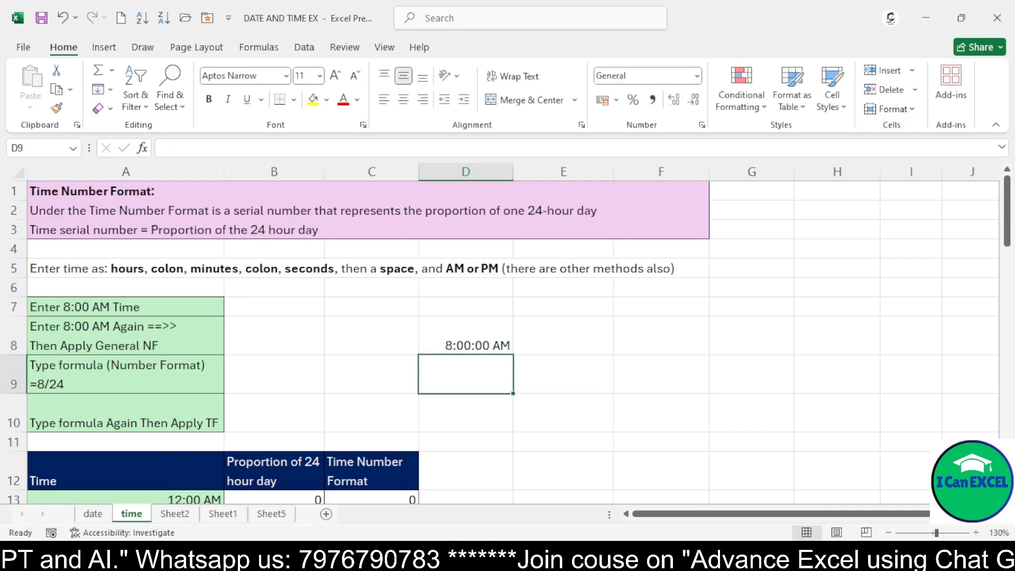
Apply the General number format to D8, then undo that format change
key("Up")
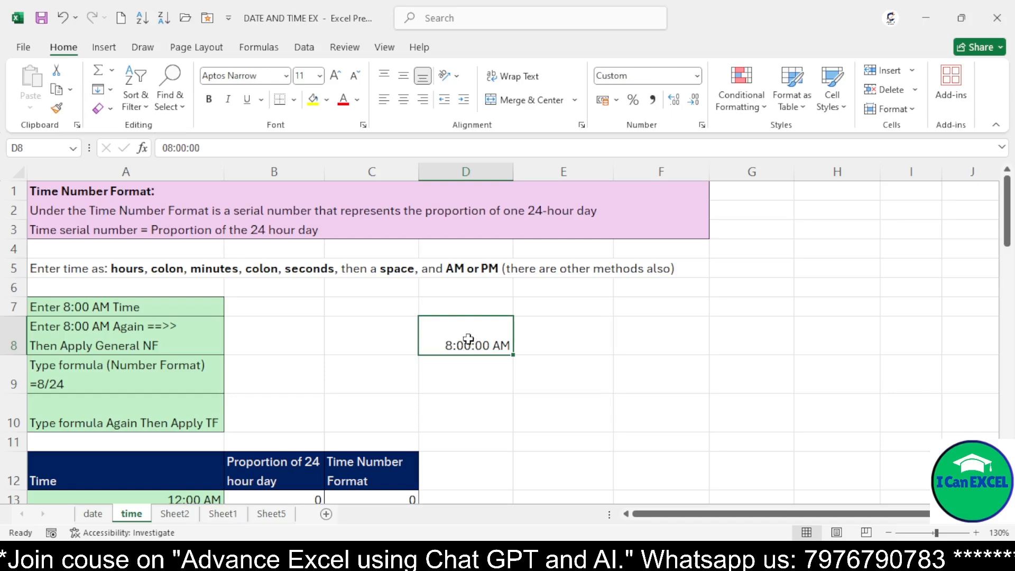
left_click(702, 126)
left_click(473, 98)
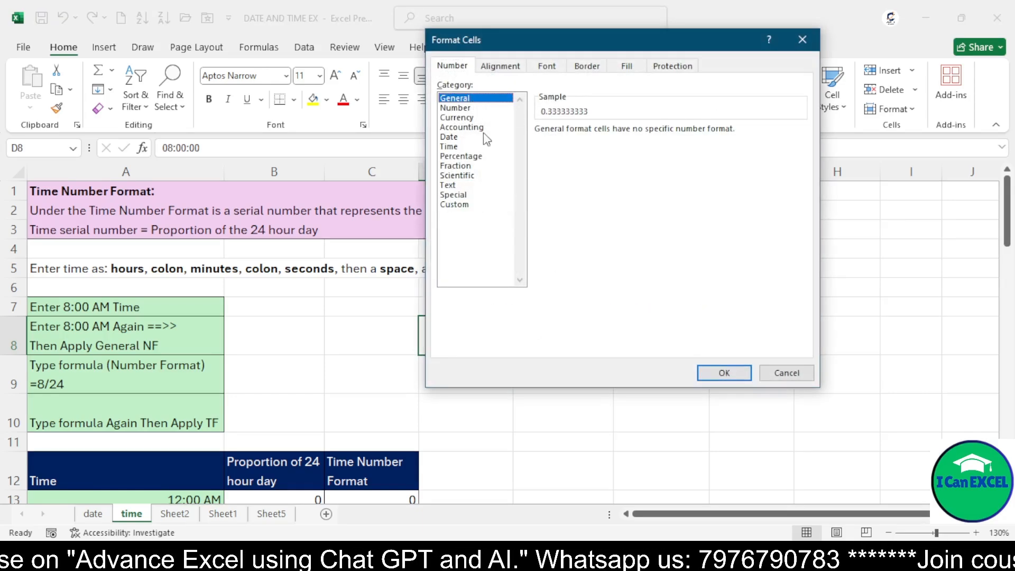
left_click(703, 370)
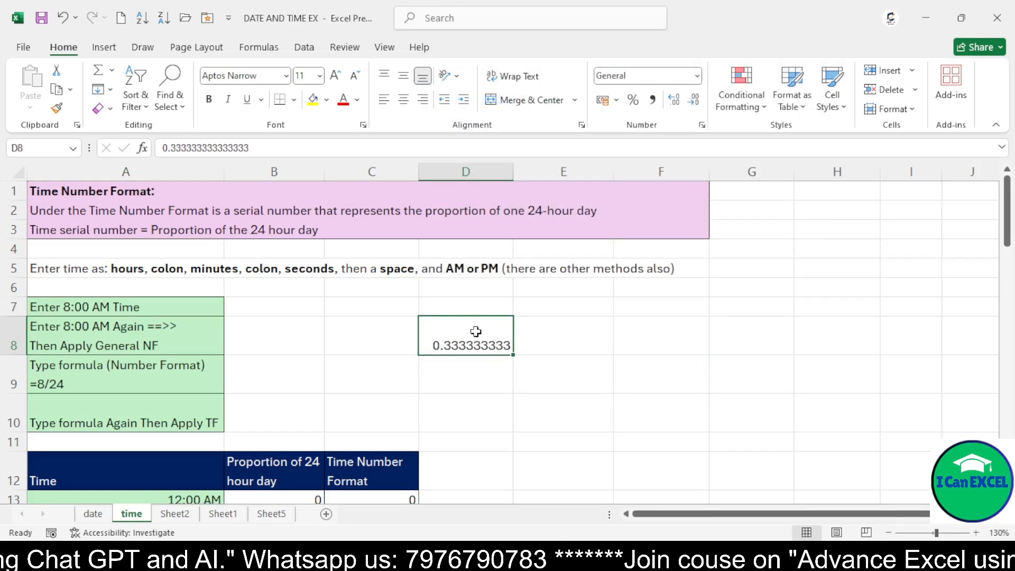
key("ctrl+z")
Enter the formula =8/24 in cell F8
key("Right")
key("Right")
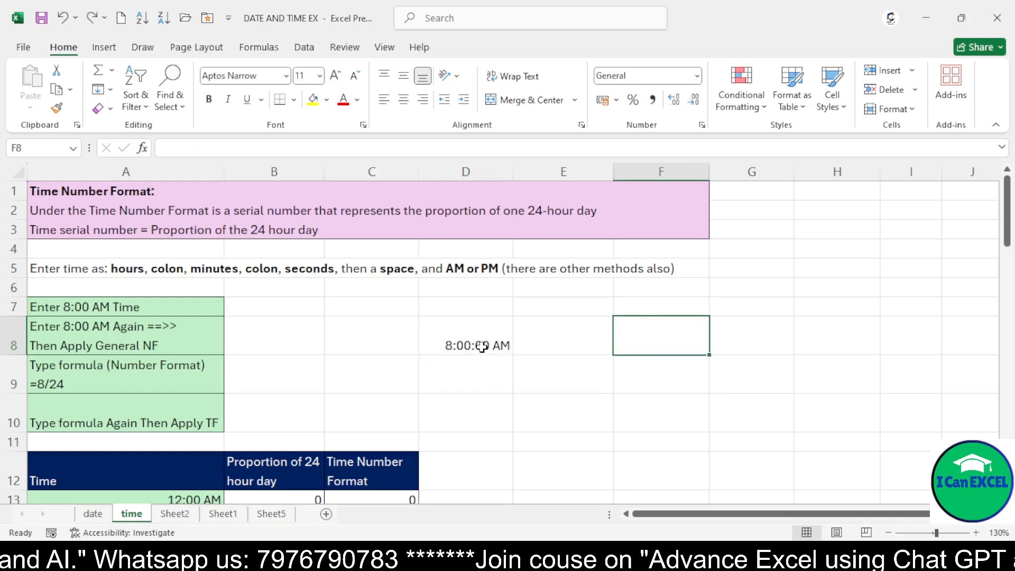
type("=")
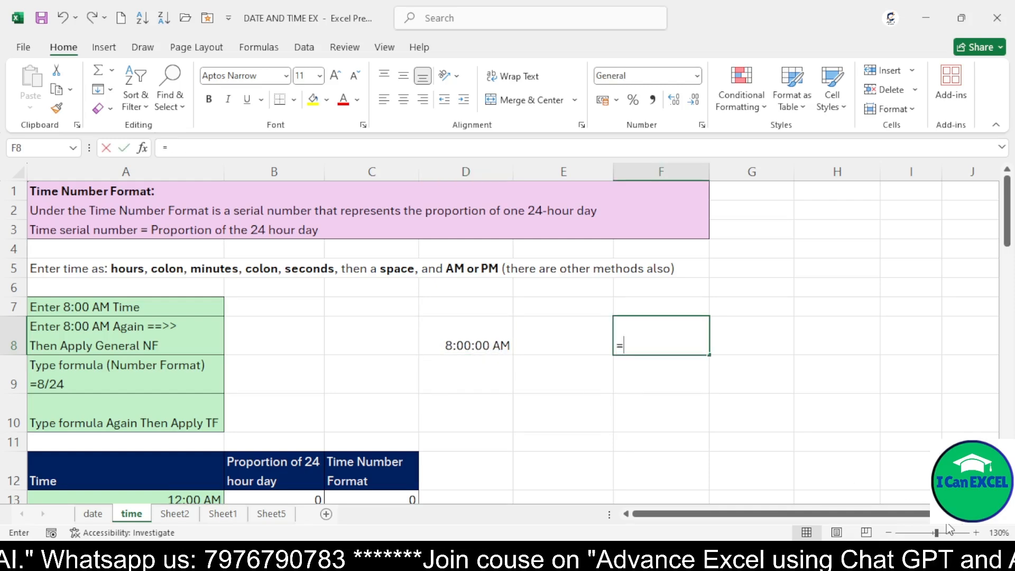
type("8/24")
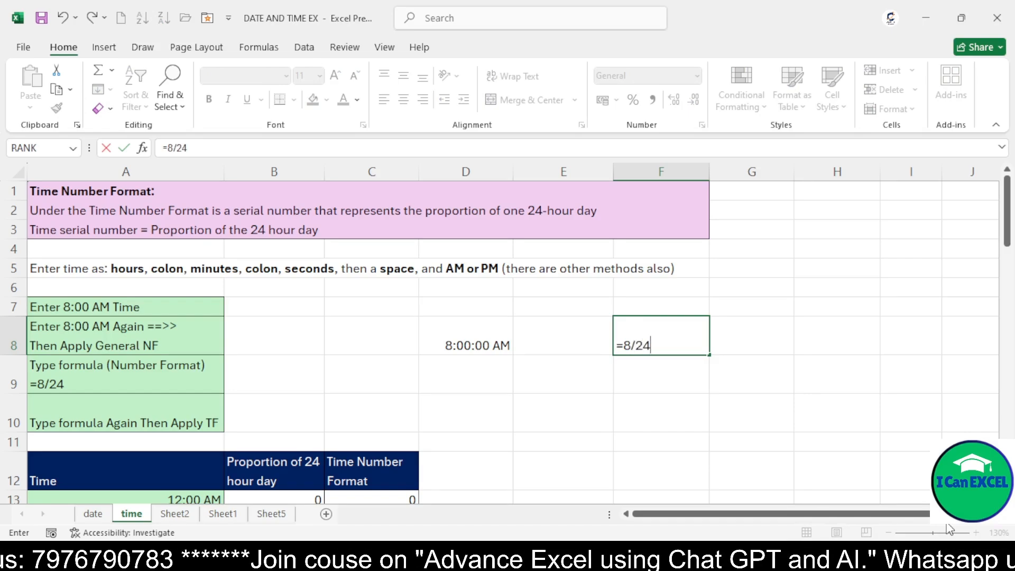
key("ctrl+Return")
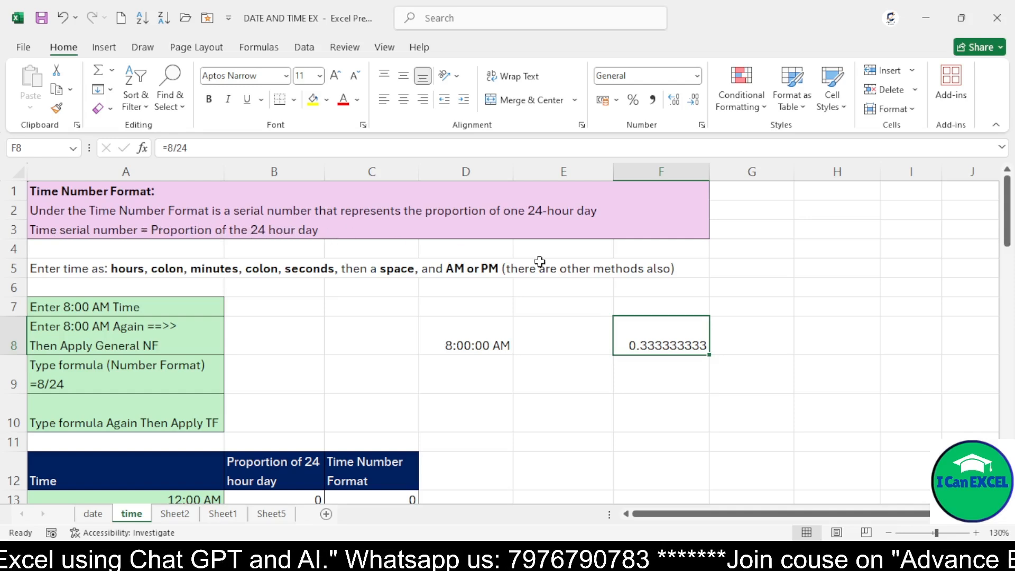
Enter the time 10:10:10 AM in cell H8
left_click(818, 328)
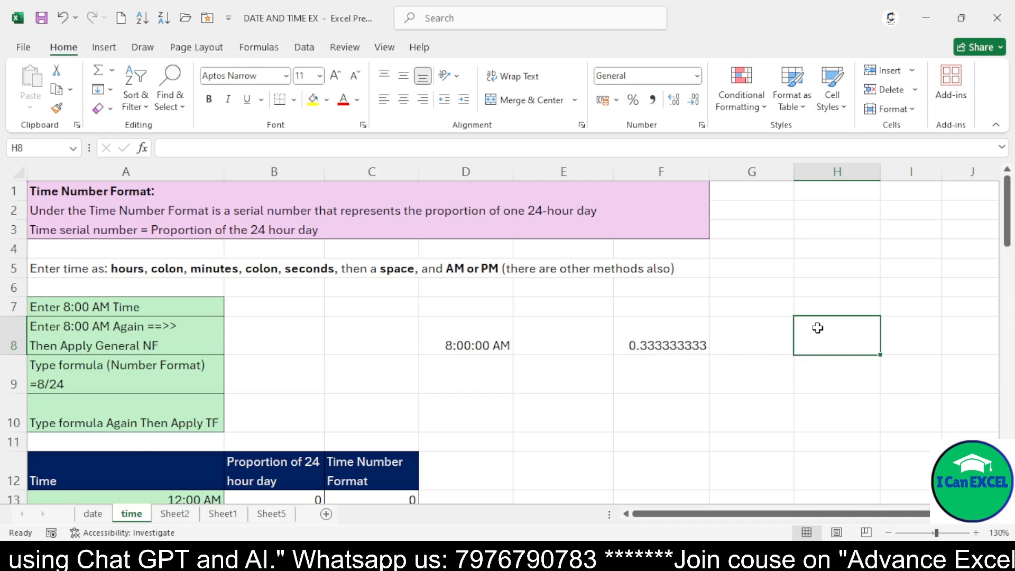
type("10")
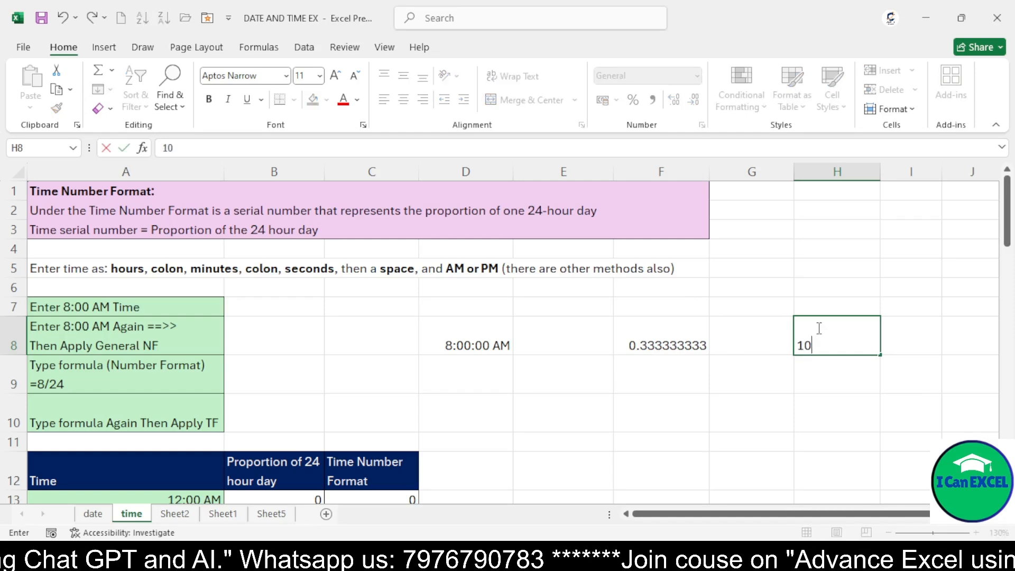
type(":10:10")
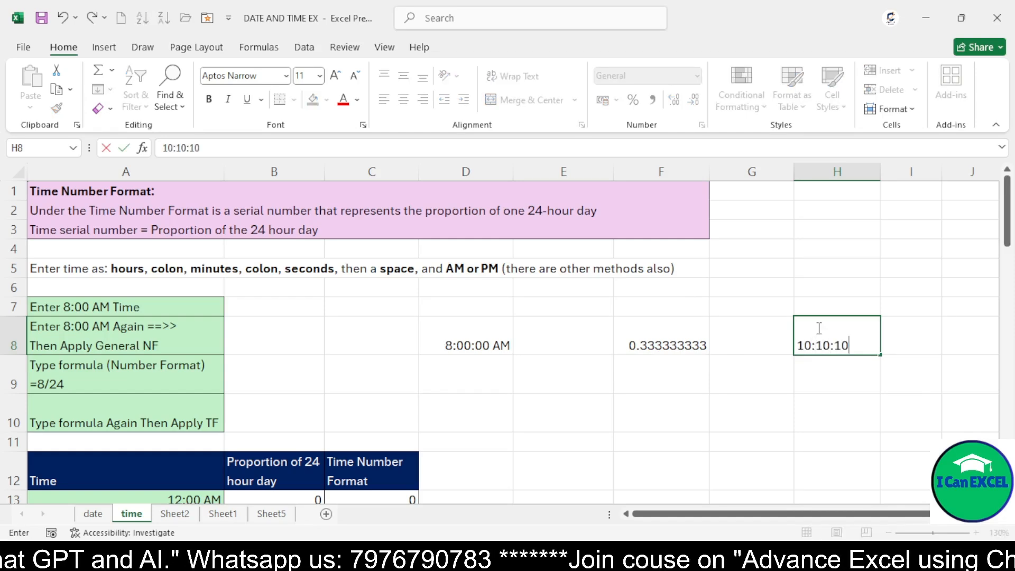
type(" AM")
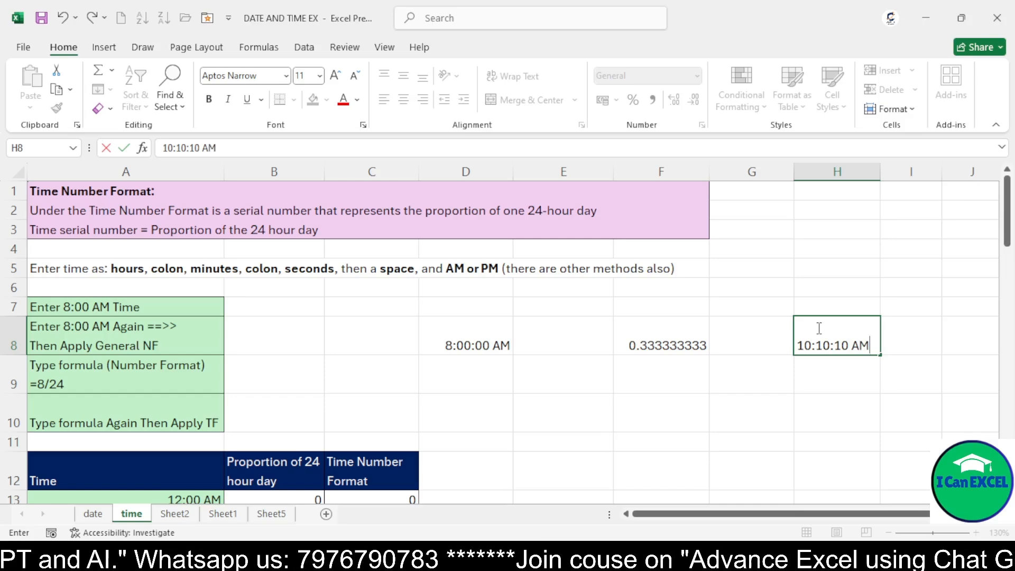
key("Return")
Apply the General number format to the time in H8
left_click(820, 336)
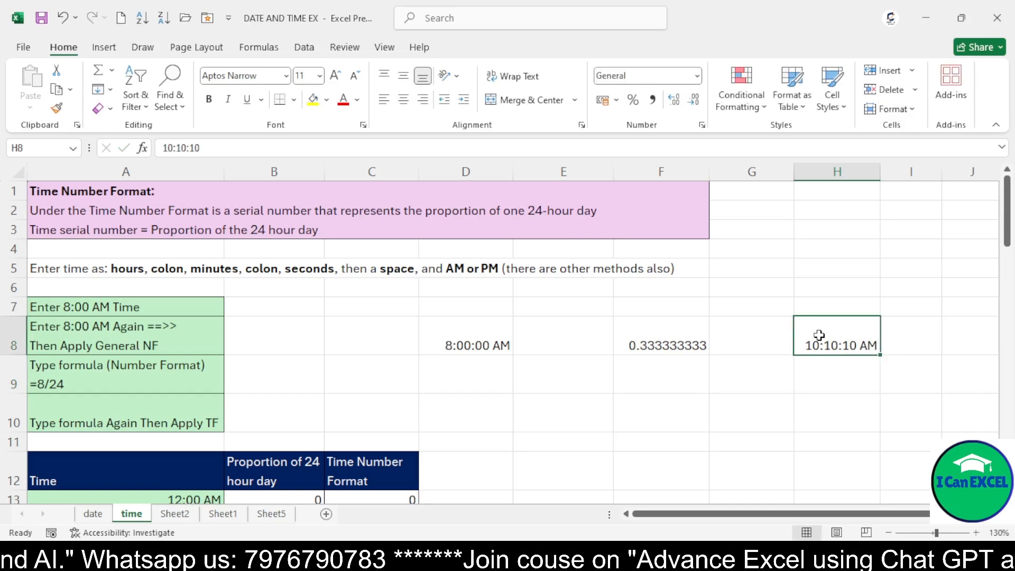
left_click(702, 125)
left_click(460, 98)
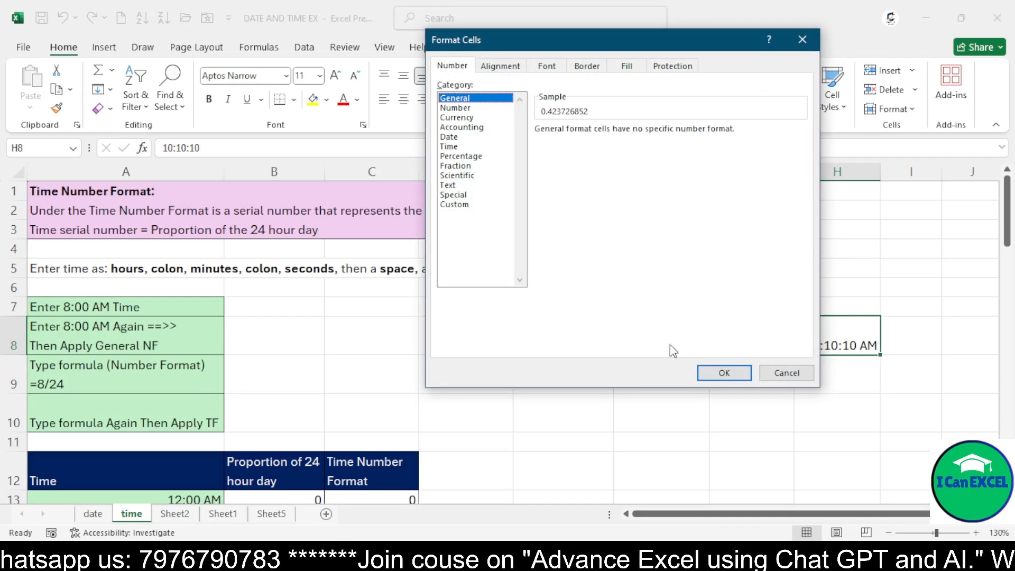
left_click(719, 372)
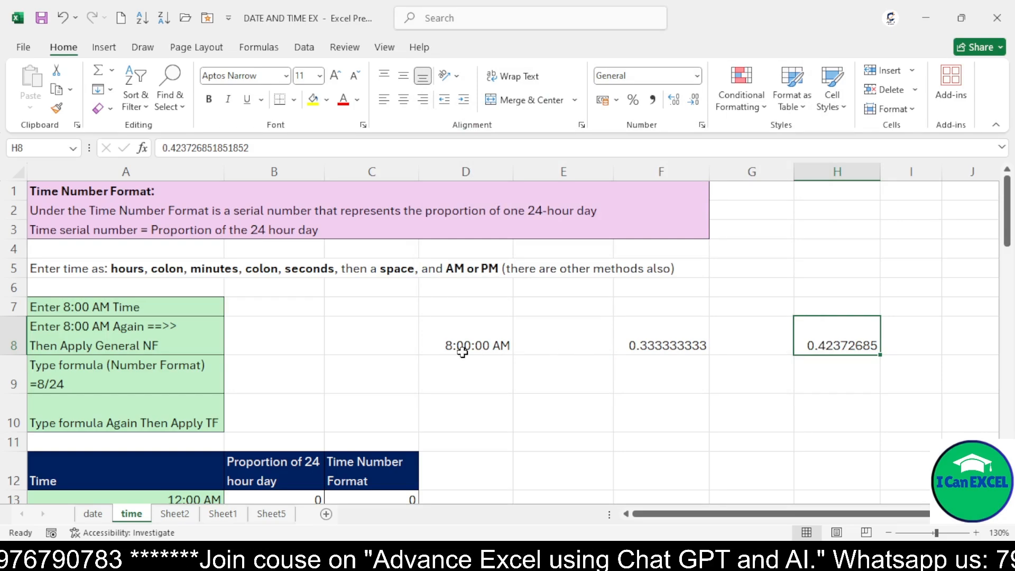
Clear the contents of cells D8 through H8
left_click_drag(460, 347, 811, 335)
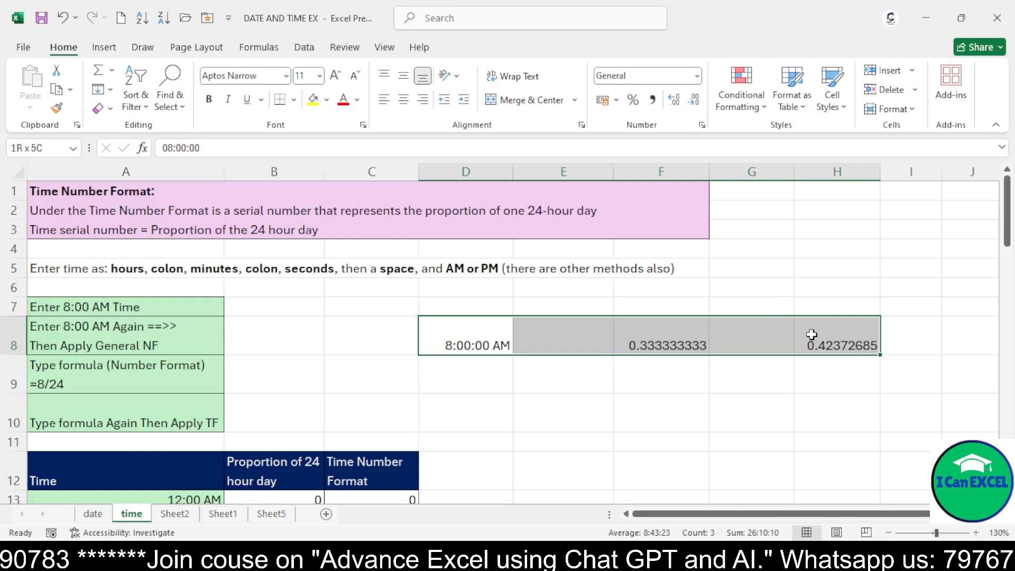
key("Delete")
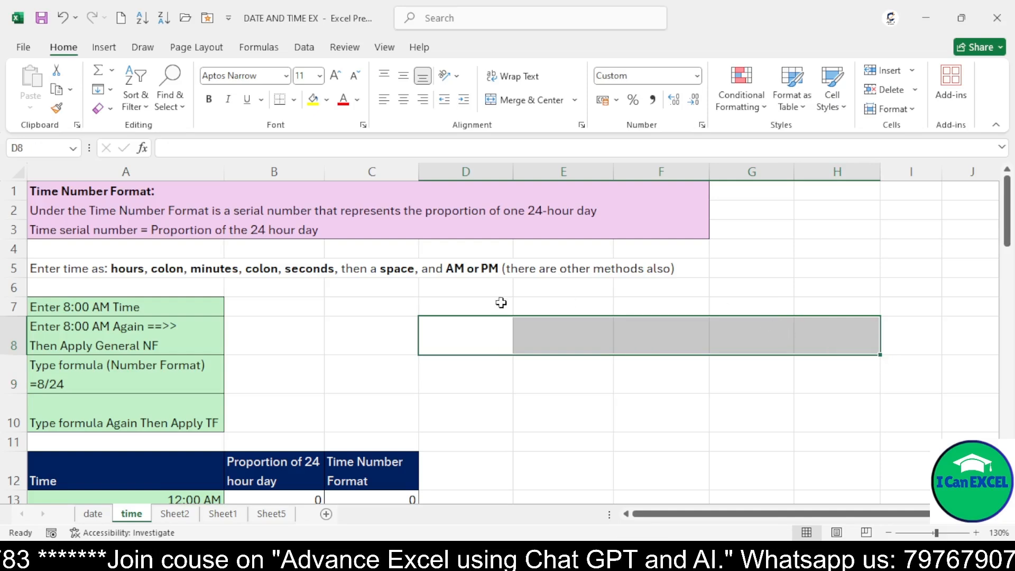
Enter 8:00:00 AM in B7 beside the 'Enter 8:00 AM Time' label
left_click(38, 306)
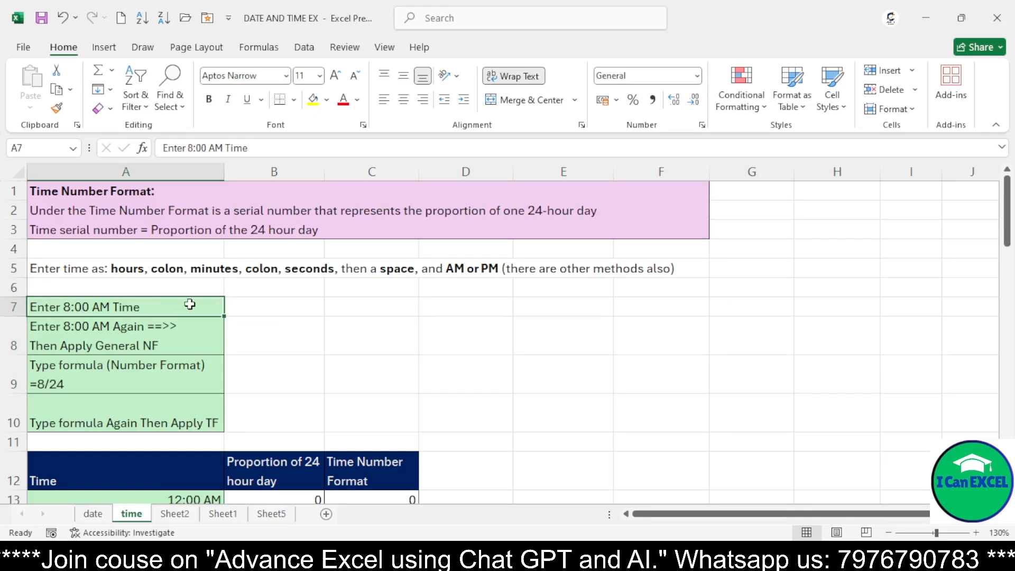
left_click(265, 307)
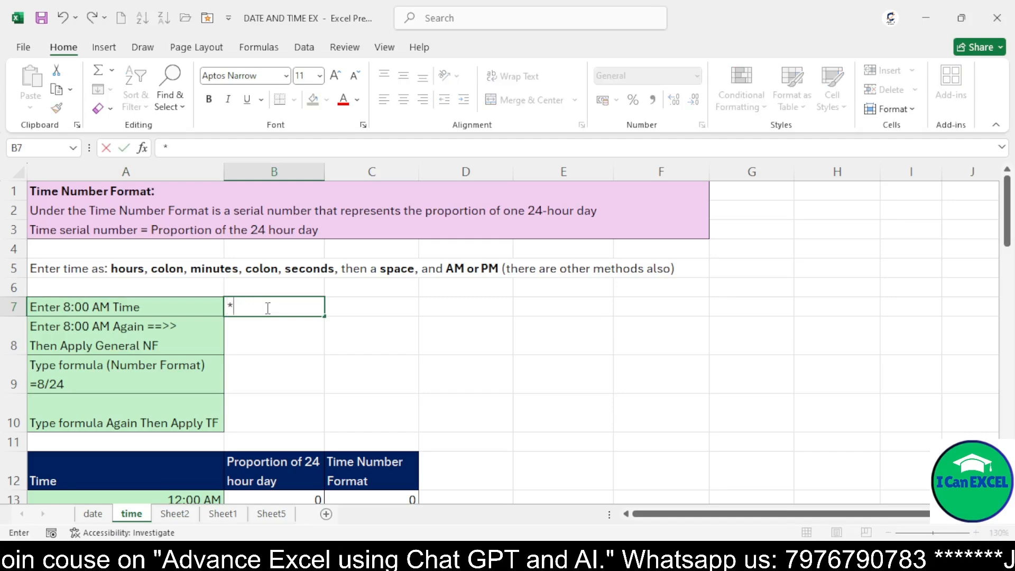
type("8")
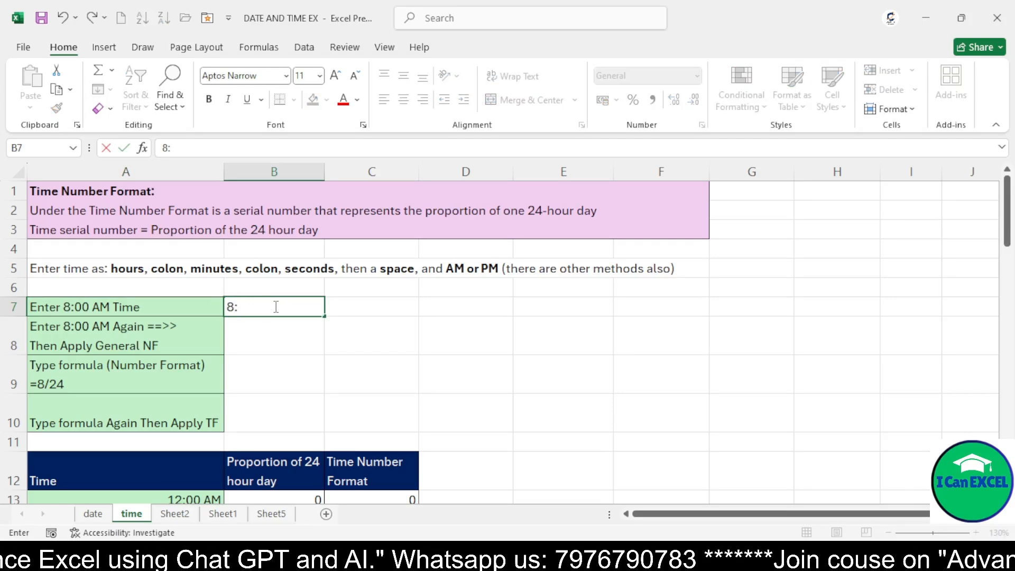
type(":00:")
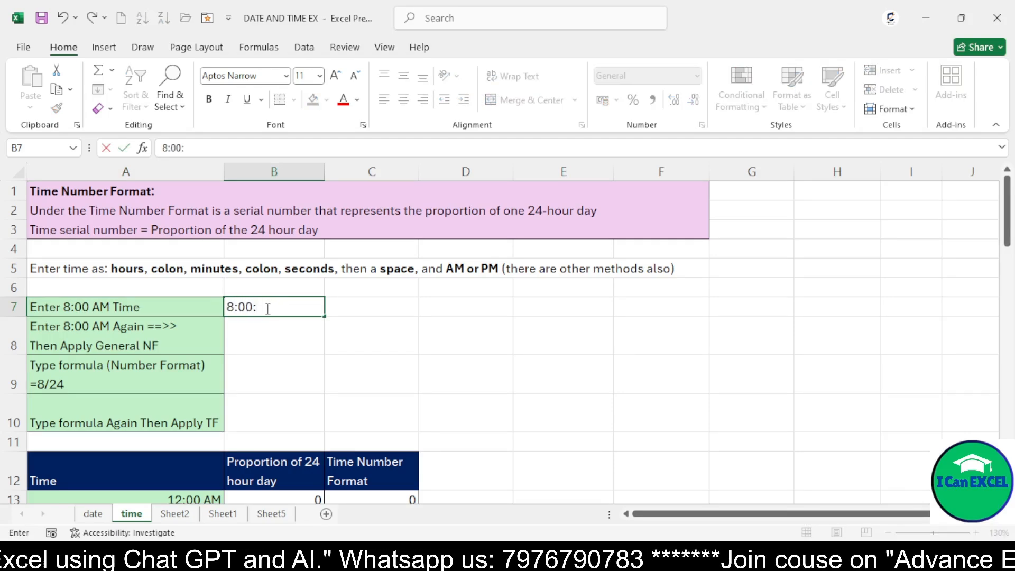
type("00 A")
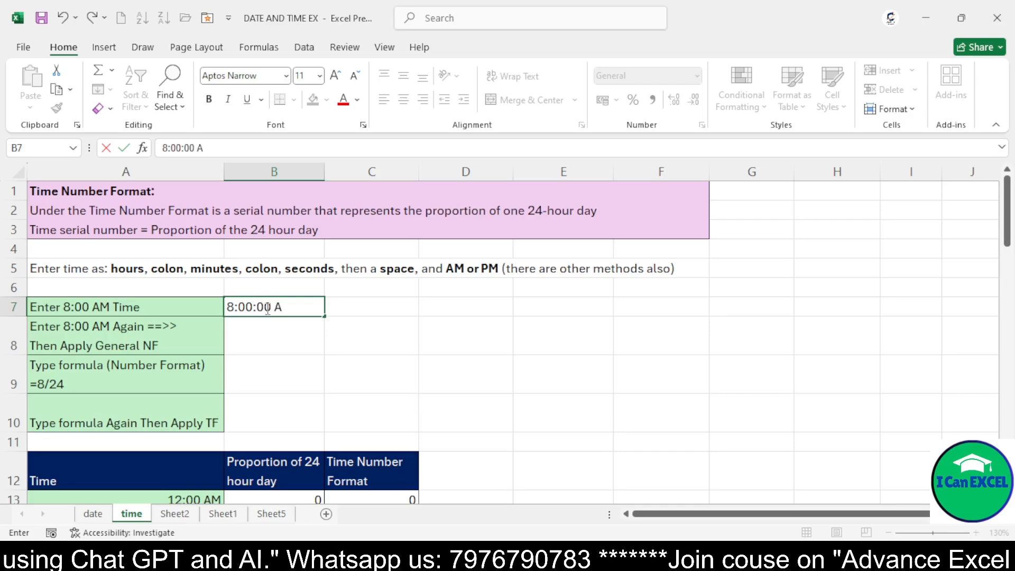
type("M")
key("Return")
Copy the time from B7 into B8
left_click(266, 308)
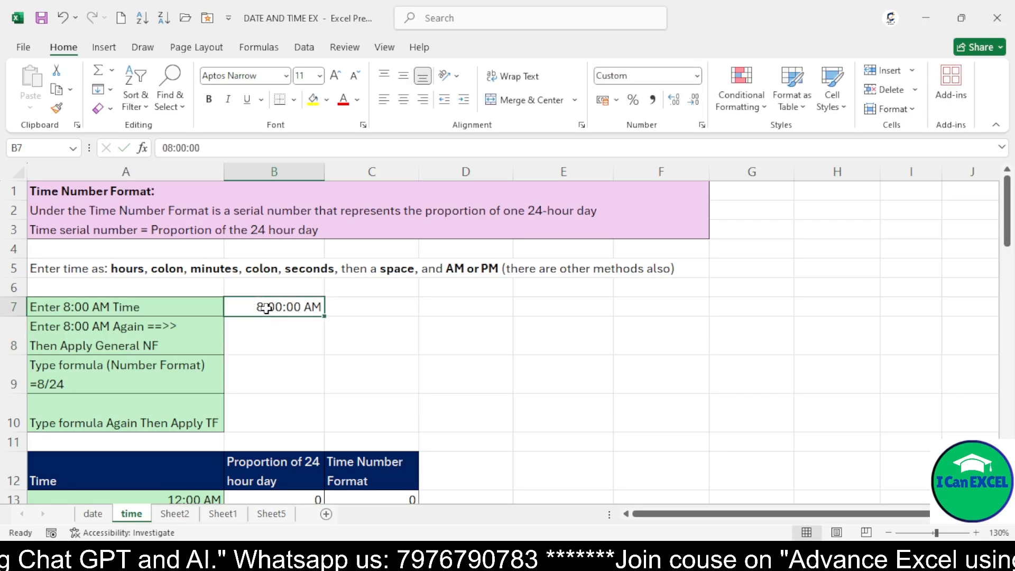
left_click(117, 329)
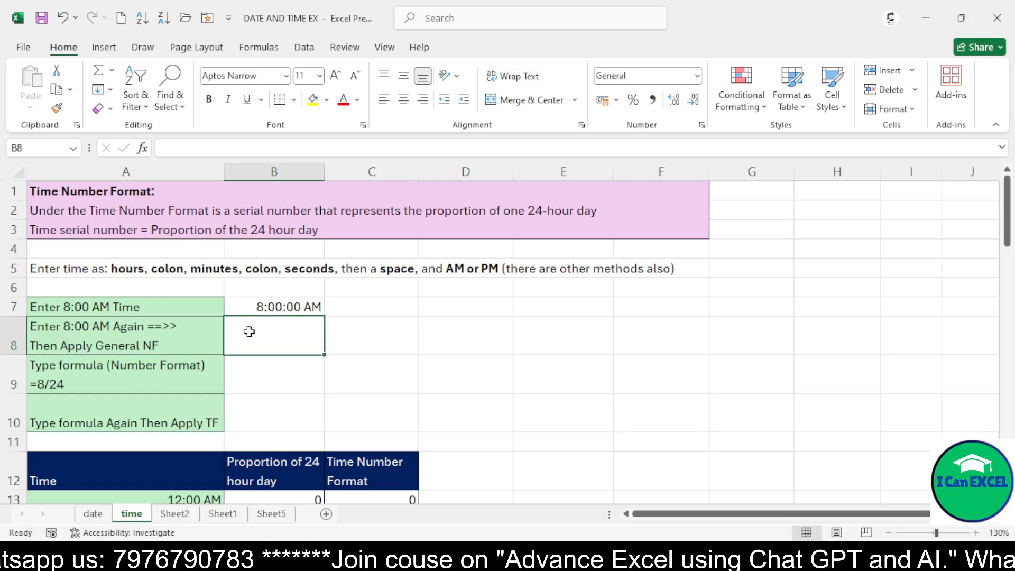
left_click(261, 308)
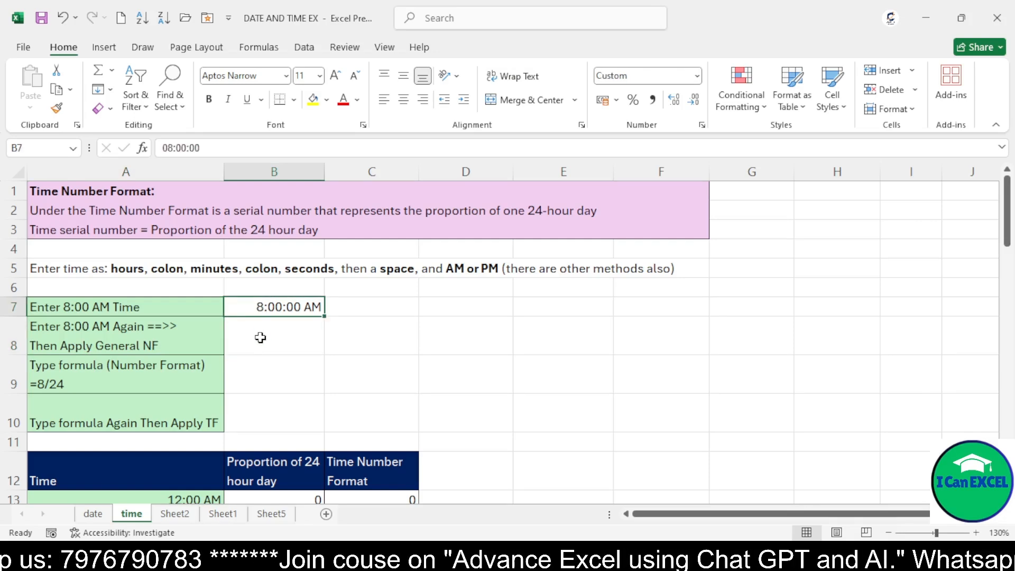
key("ctrl+c")
left_click(261, 336)
key("ctrl+v")
key("Escape")
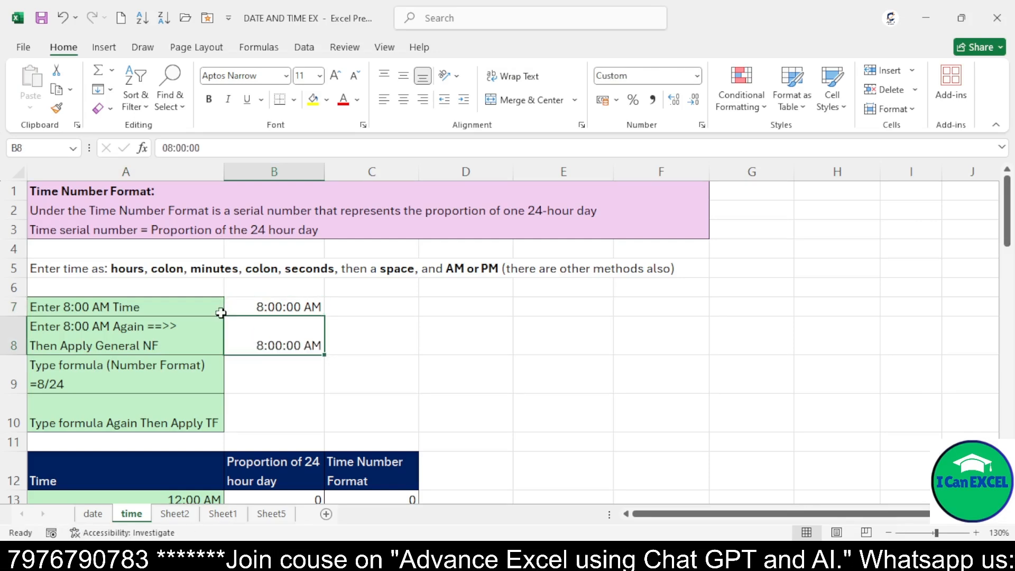
Apply the General number format to B8
left_click(702, 126)
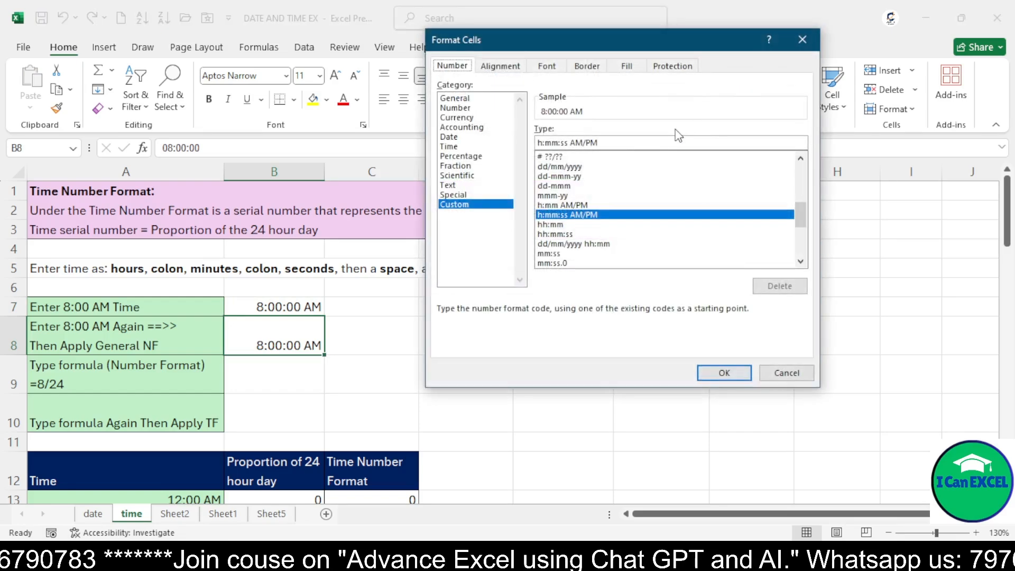
left_click(453, 98)
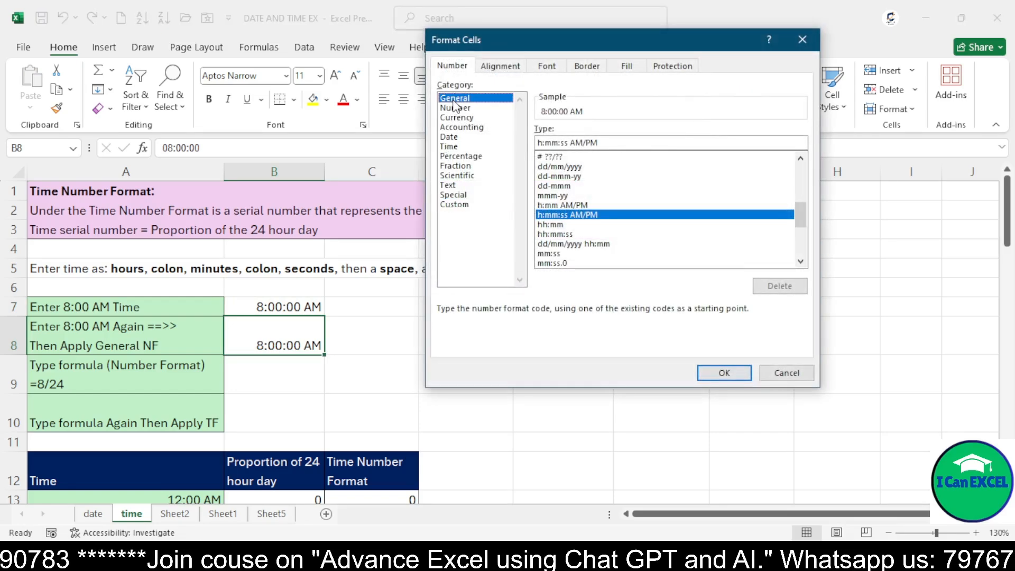
left_click(723, 372)
Enter the formula =8/24 in B9 beside the 'Type formula (Number Format)' label
left_click(131, 382)
left_click(236, 379)
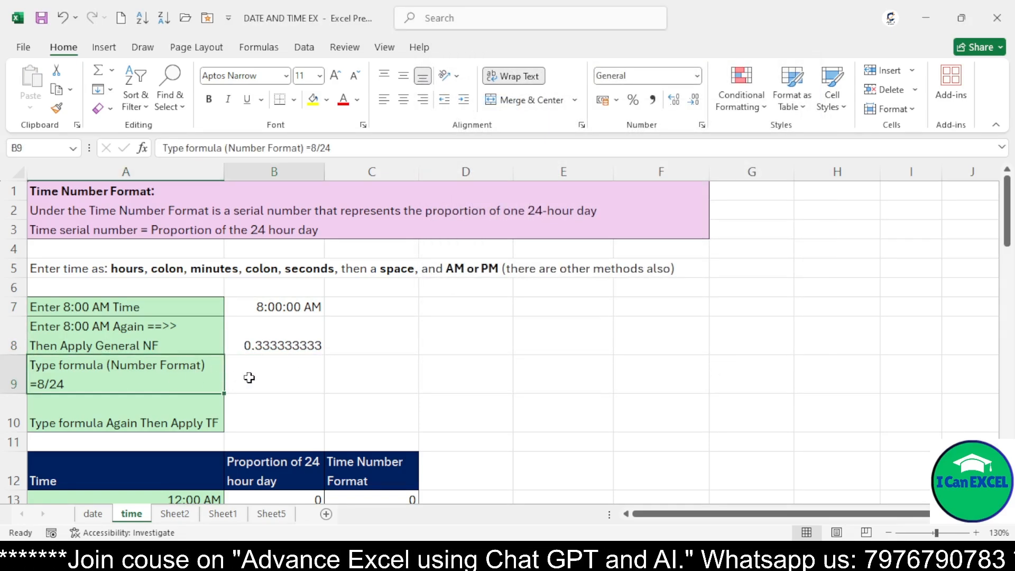
type("=8")
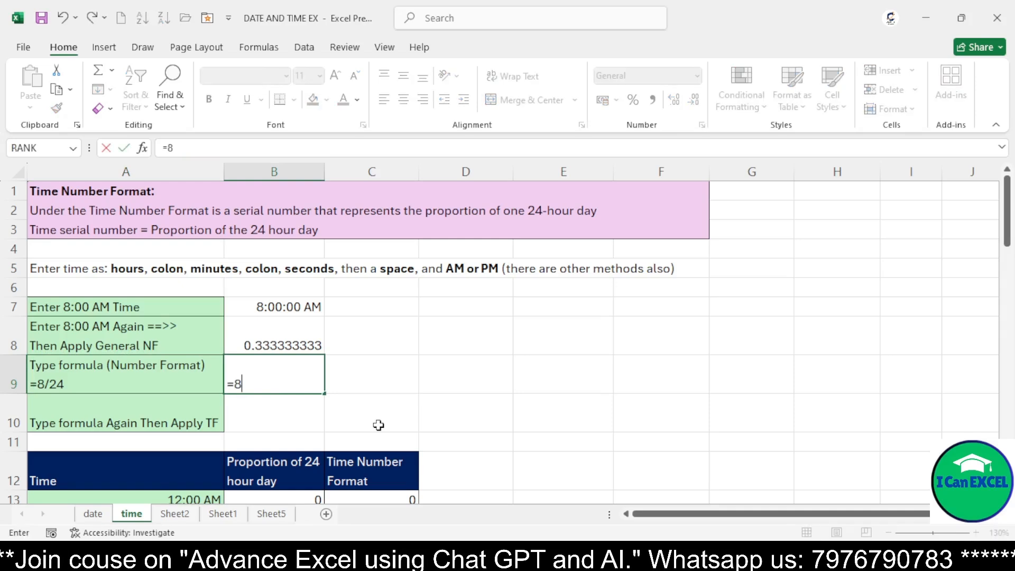
type("/24")
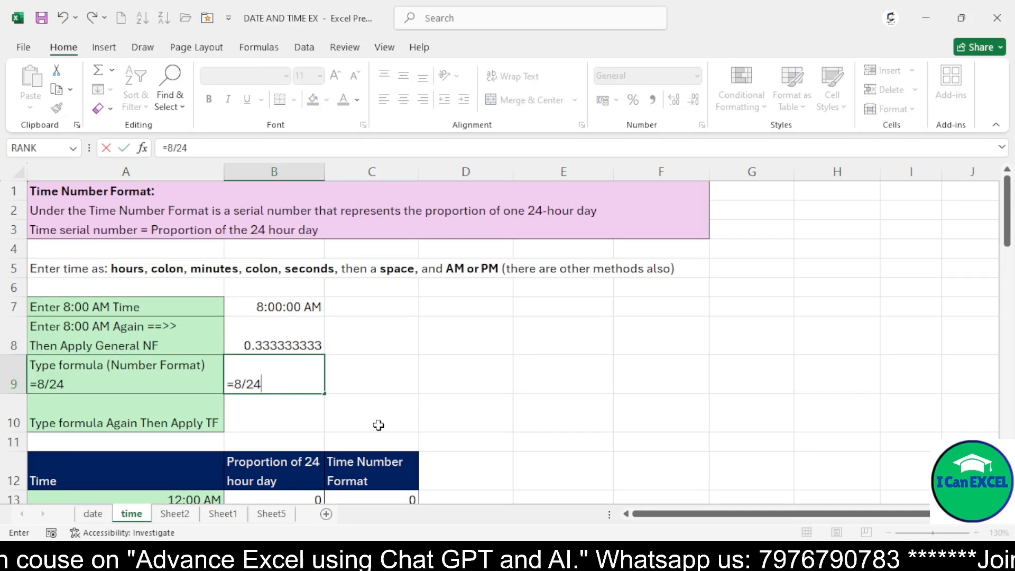
key("Return")
key("Up")
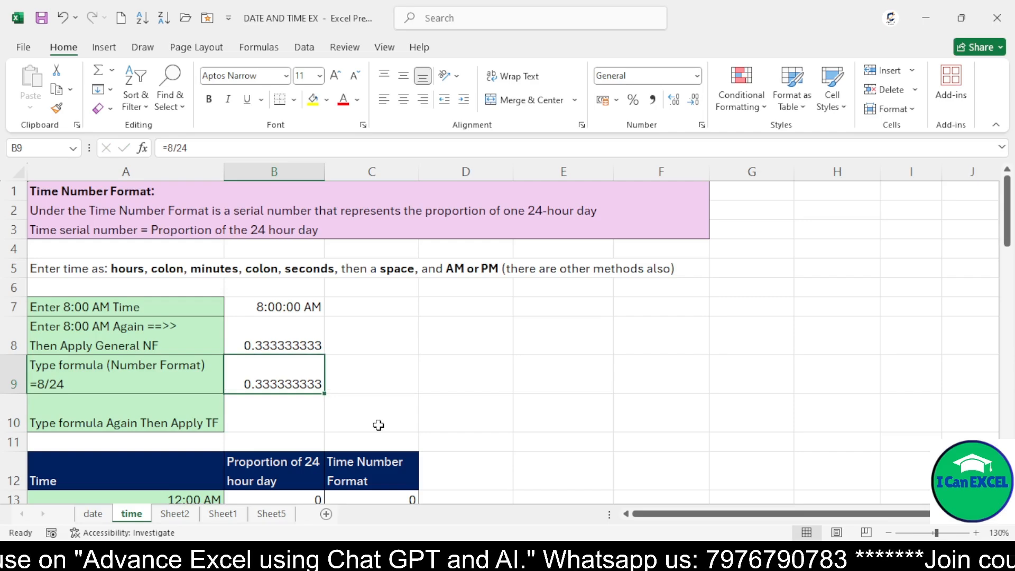
Copy the =8/24 formula from B9 into B10
key("Down")
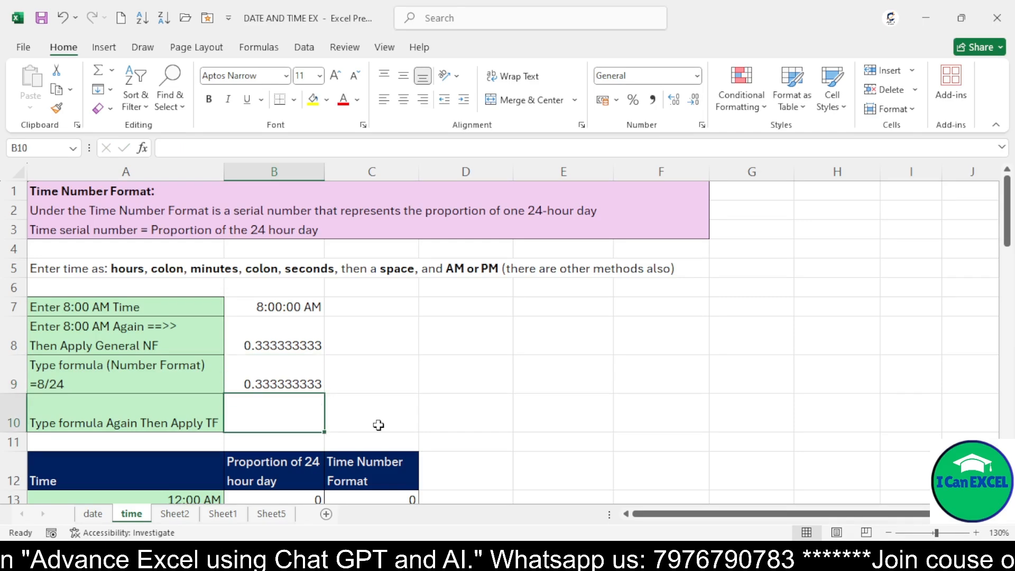
key("Up")
key("ctrl+c")
key("Down")
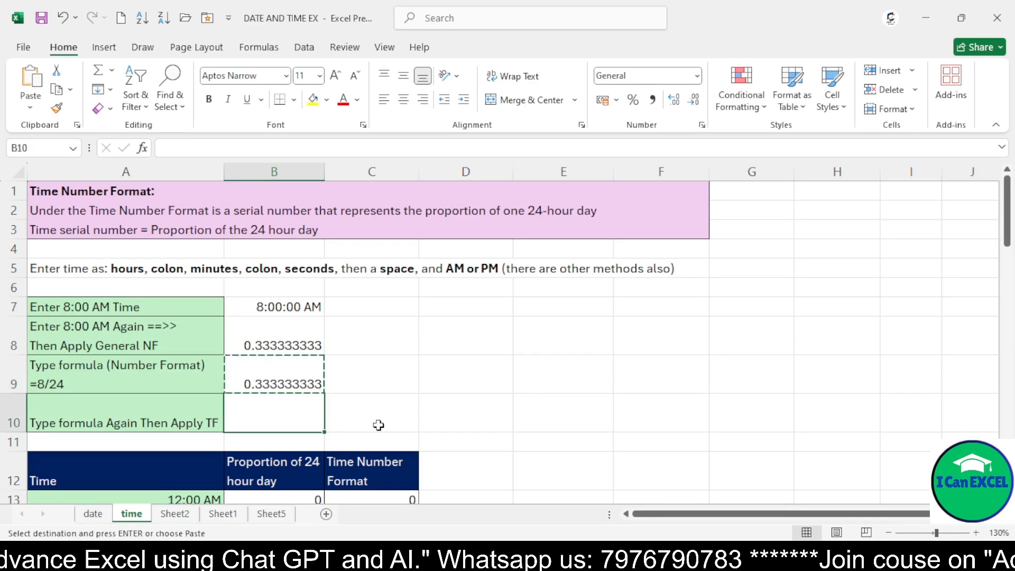
key("ctrl+v")
key("Return")
key("Up")
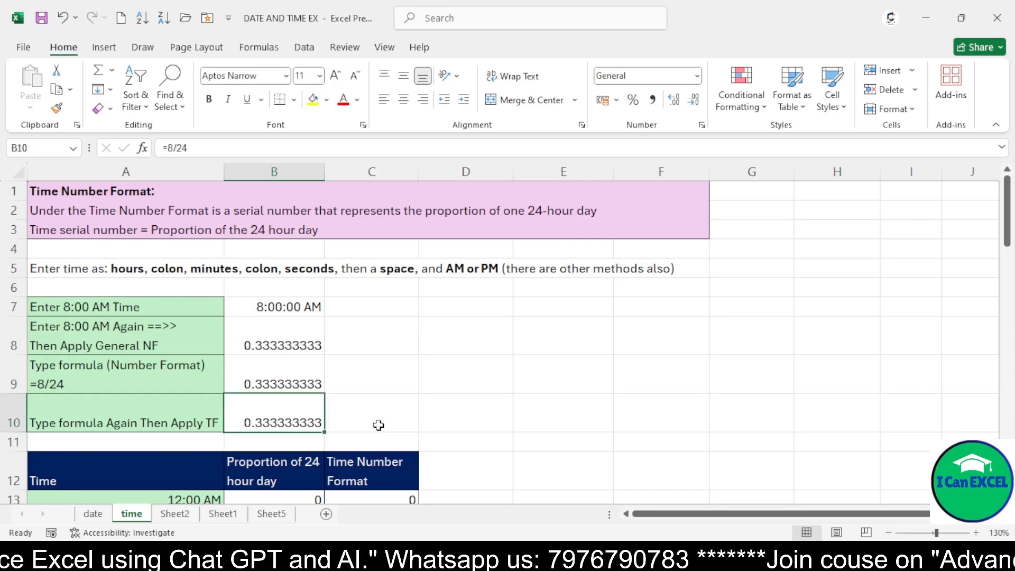
Apply the 1:30 PM time format to B10
left_click(703, 125)
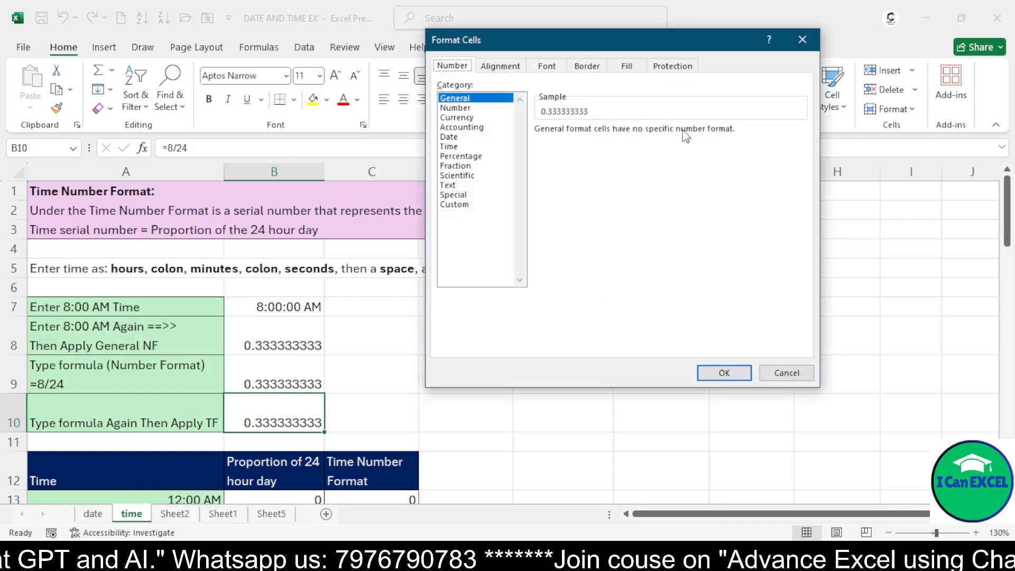
left_click(449, 146)
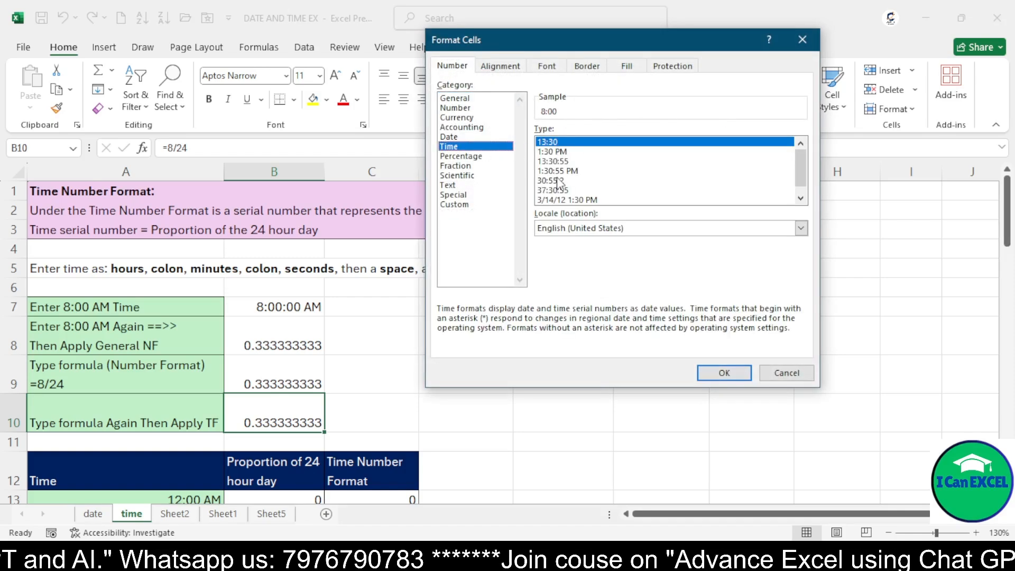
left_click(562, 153)
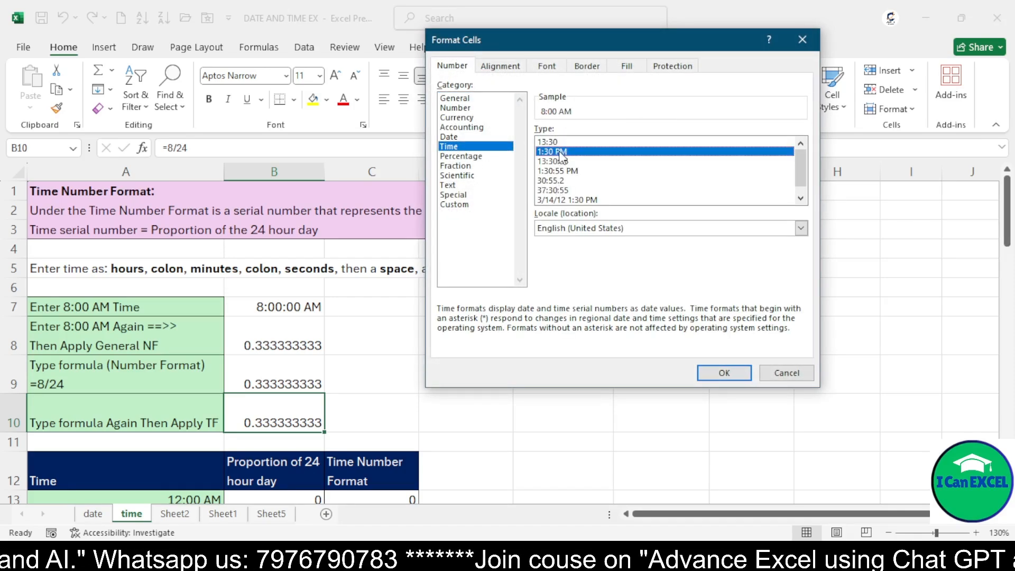
left_click(722, 374)
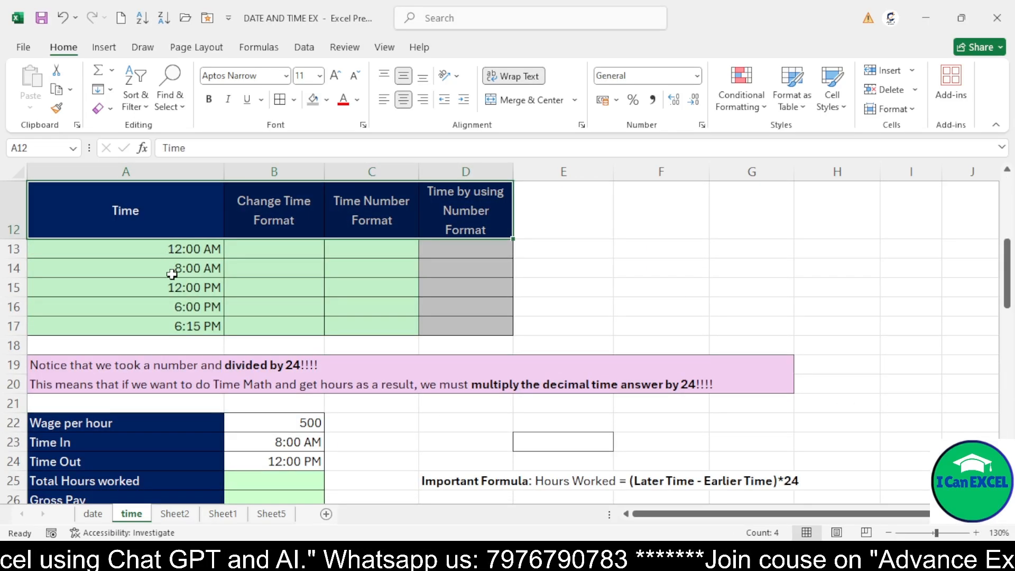
Copy the times in A13 through A17 into B13 through B17 under 'Change Time Format'
left_click(174, 253)
left_click(175, 271)
left_click(175, 288)
left_click(177, 307)
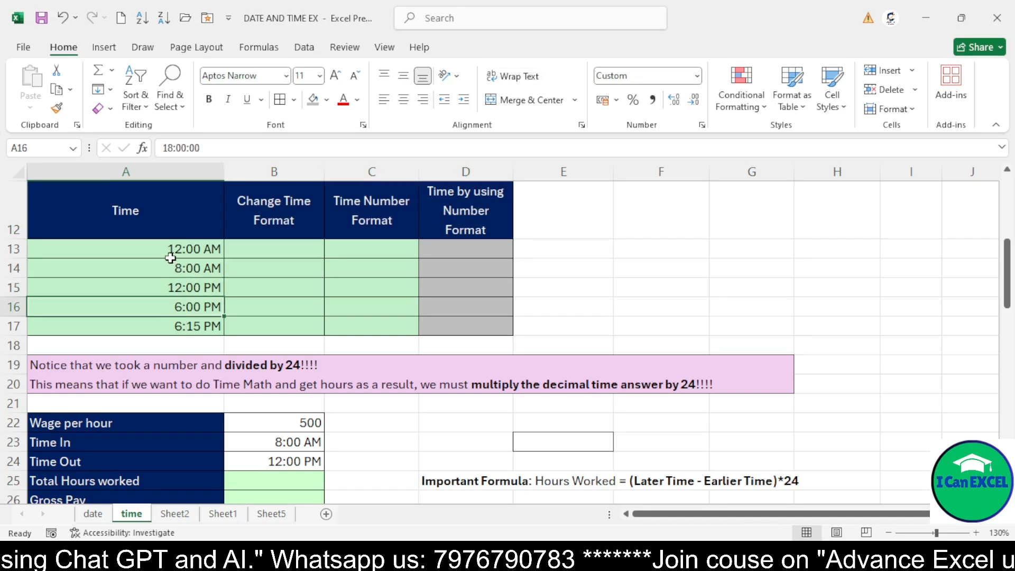
left_click_drag(171, 252, 177, 326)
key("ctrl+c")
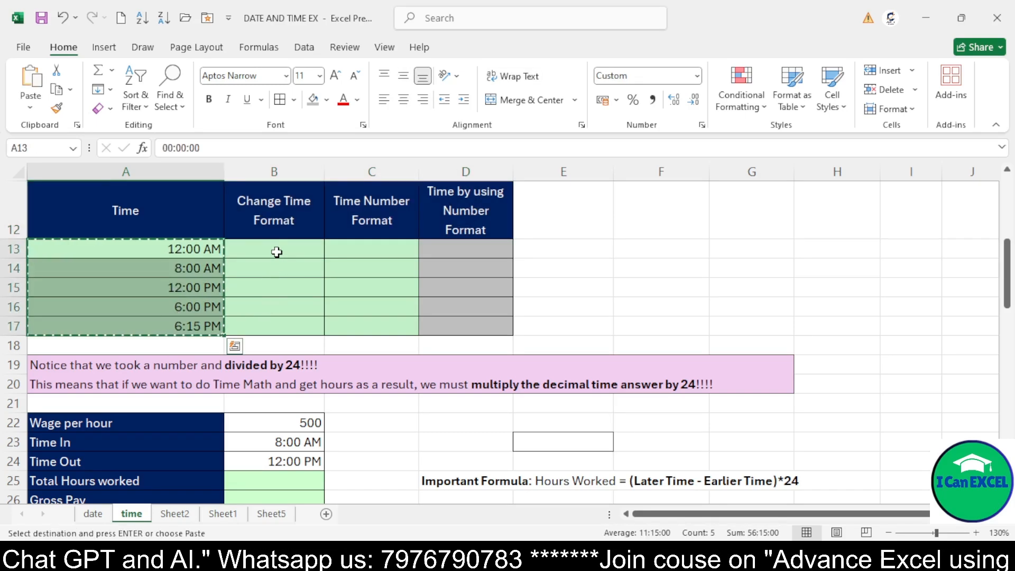
left_click(277, 250)
key("ctrl+v")
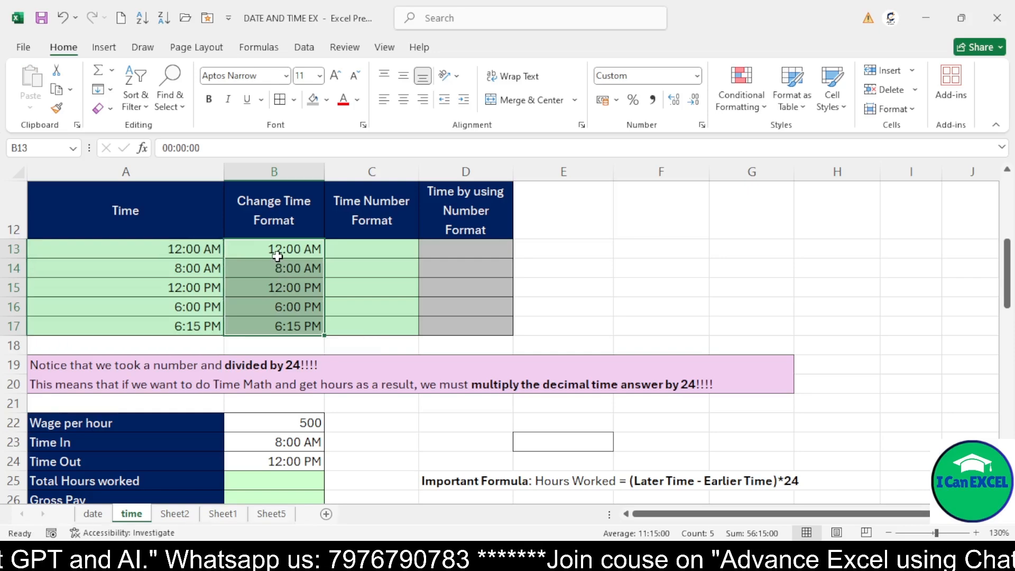
key("Escape")
Apply the 13:30:55 time format to B13 through B17
left_click_drag(277, 249, 284, 324)
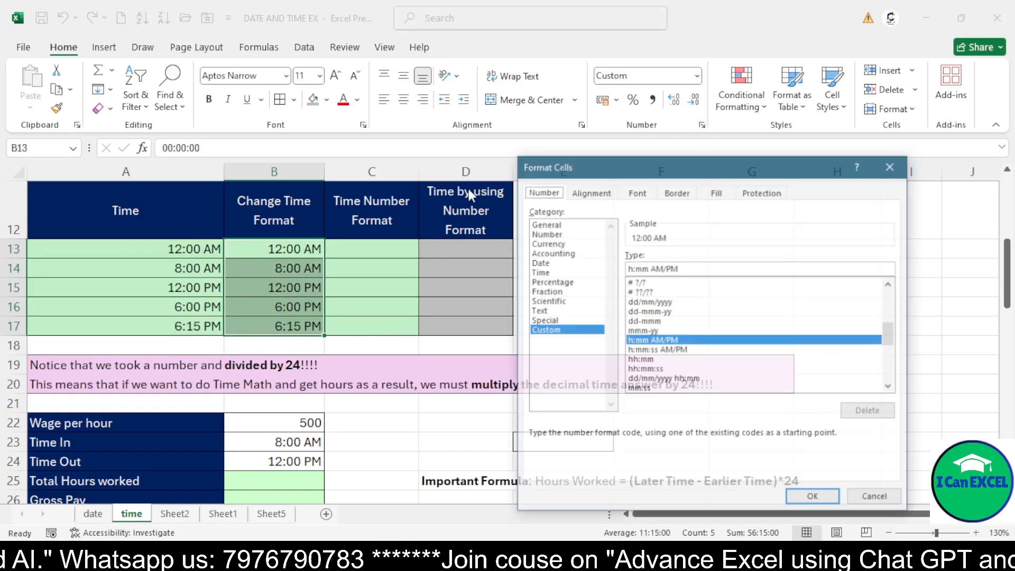
key("ctrl+1")
left_click(548, 273)
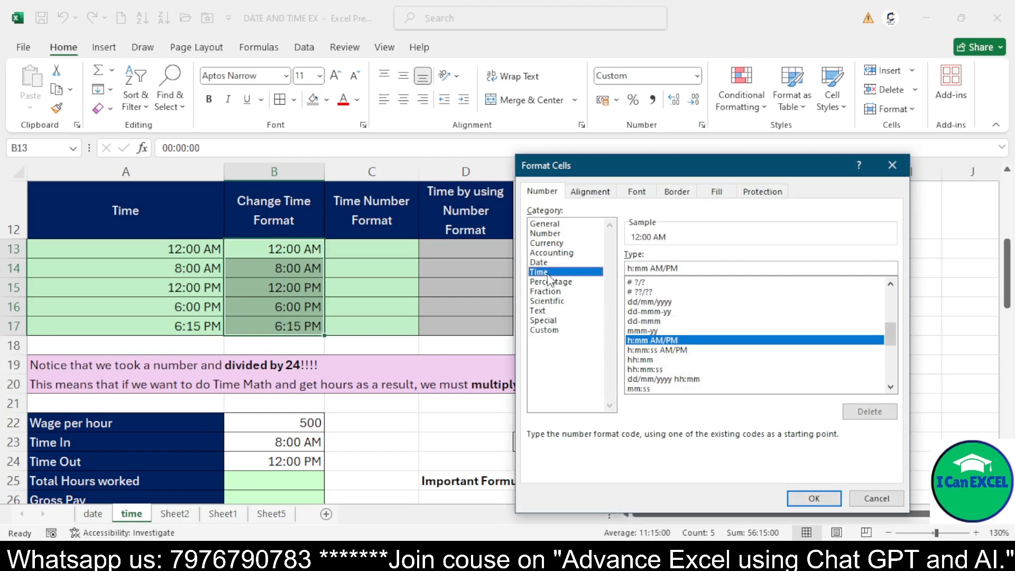
left_click(657, 287)
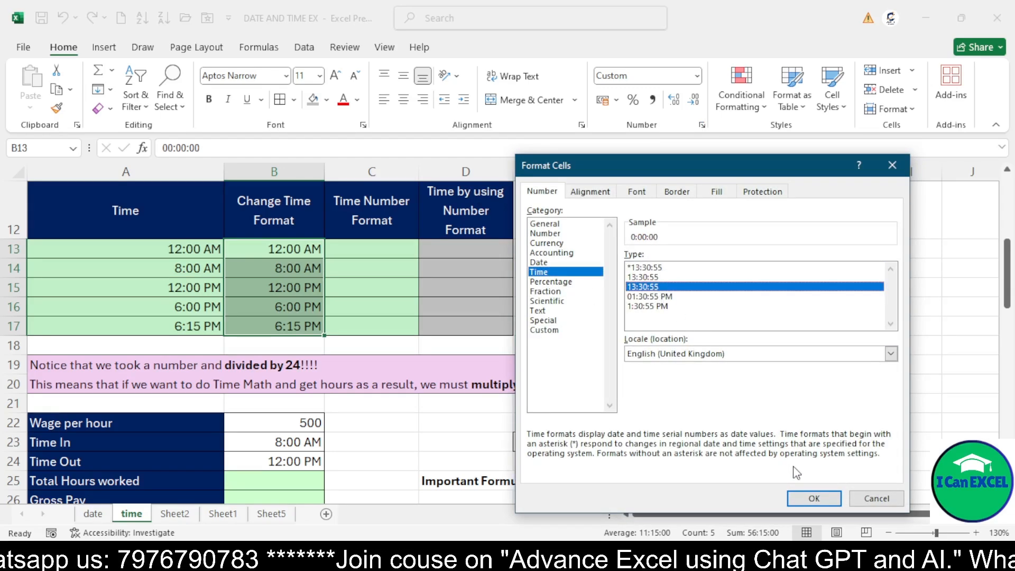
left_click(812, 498)
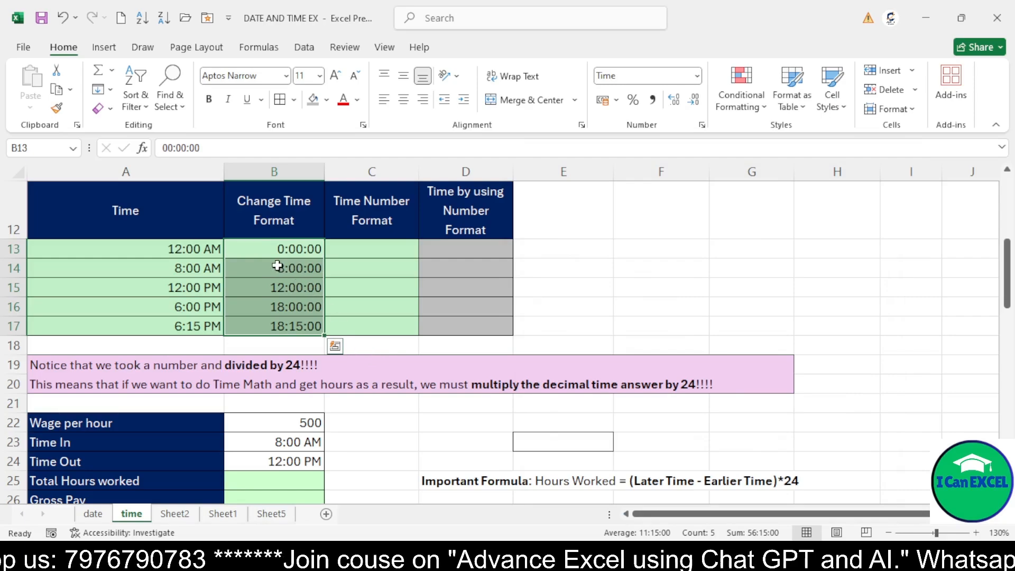
Compare each time in column A with its reformatted version in column B
left_click(206, 252)
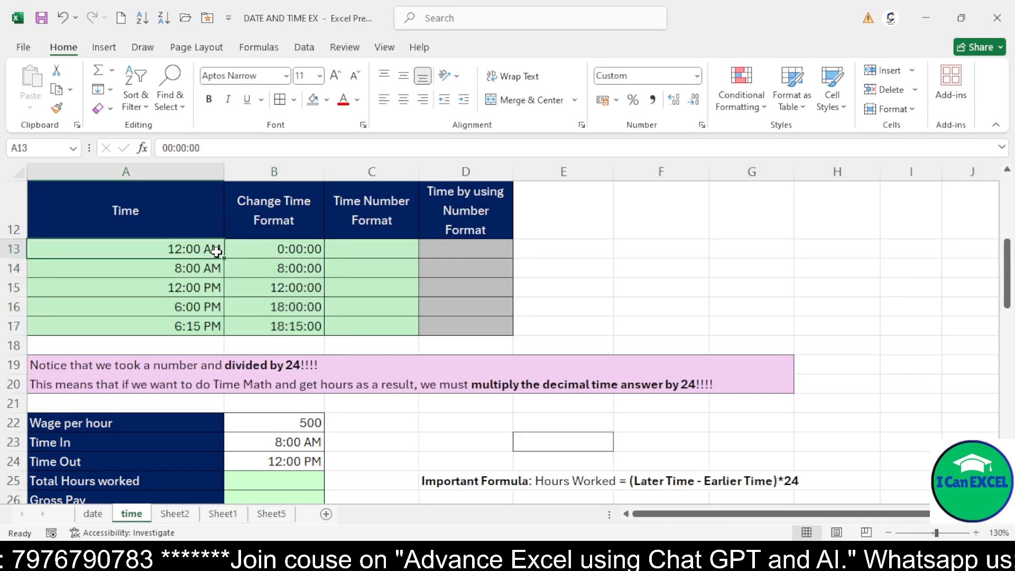
left_click(278, 249)
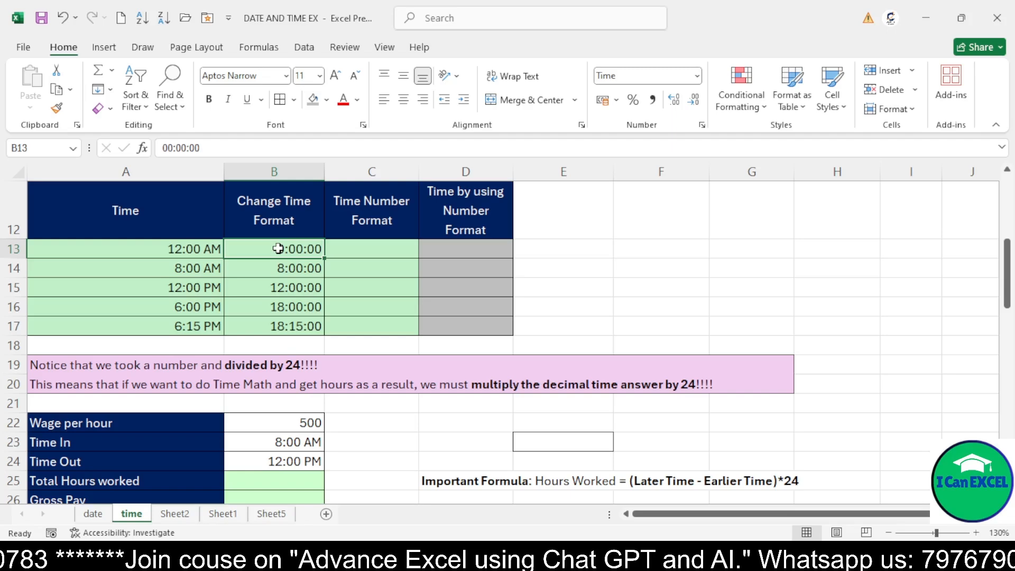
left_click(206, 267)
left_click(266, 264)
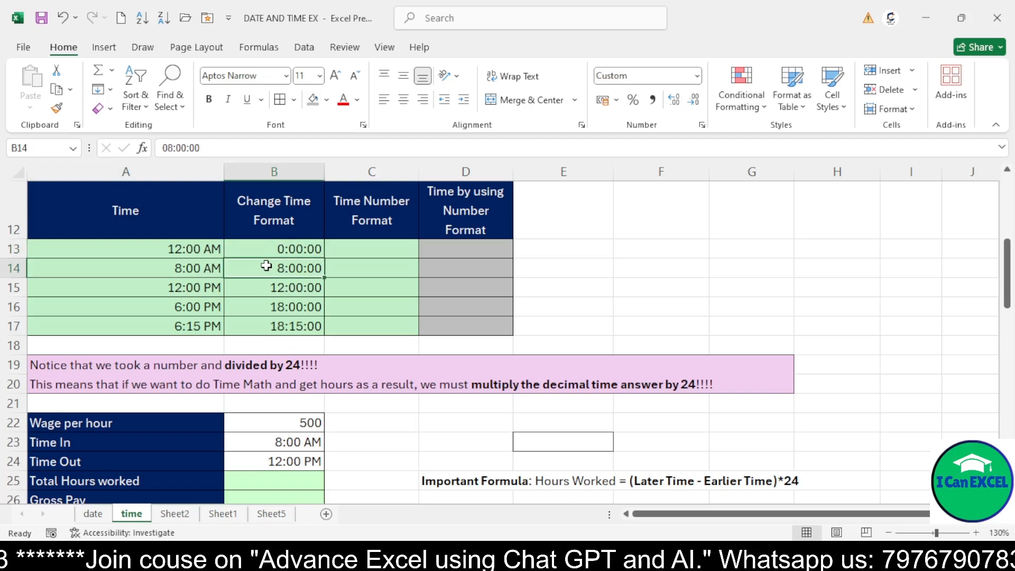
left_click(212, 286)
left_click(291, 287)
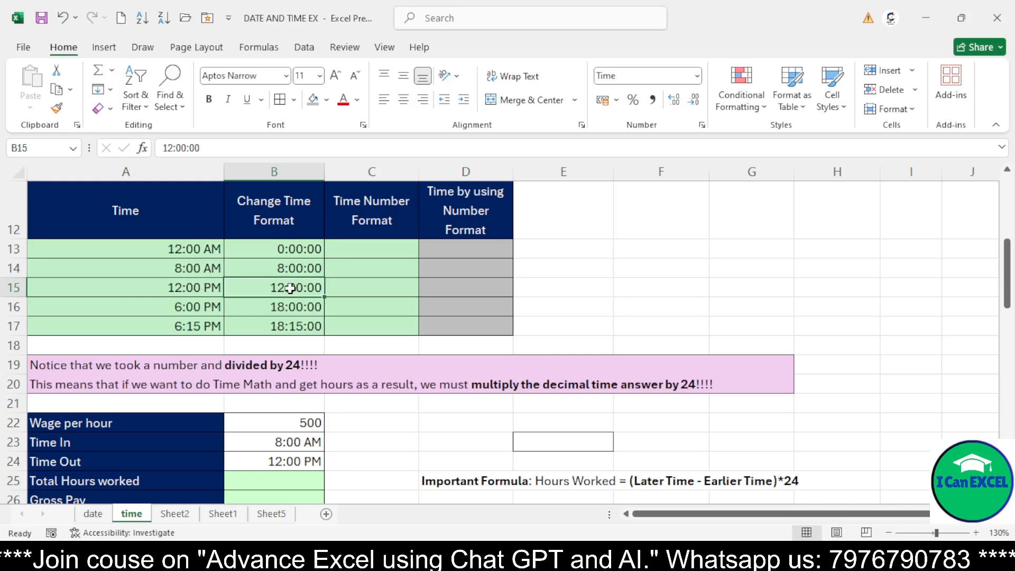
left_click(201, 310)
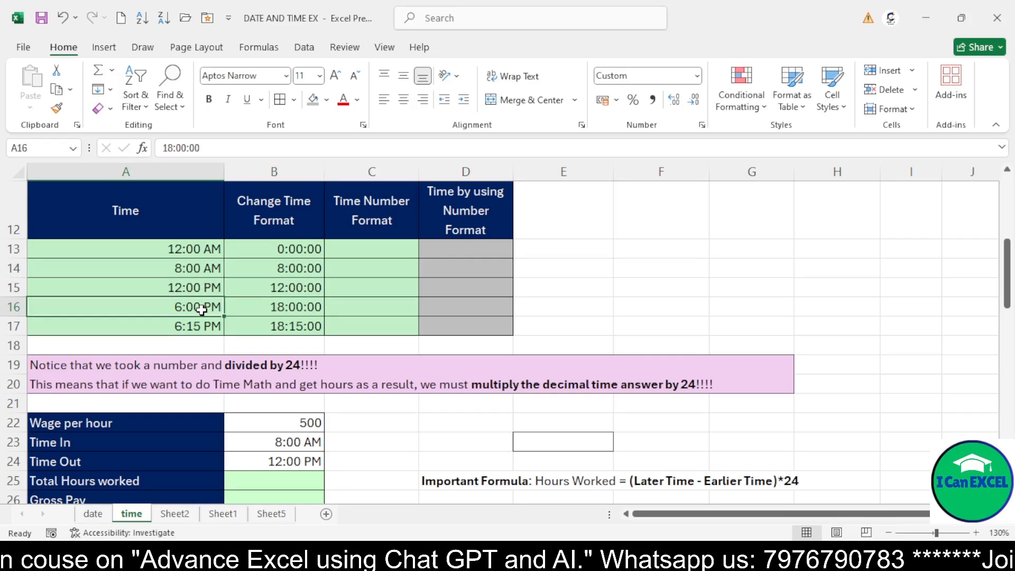
left_click(276, 308)
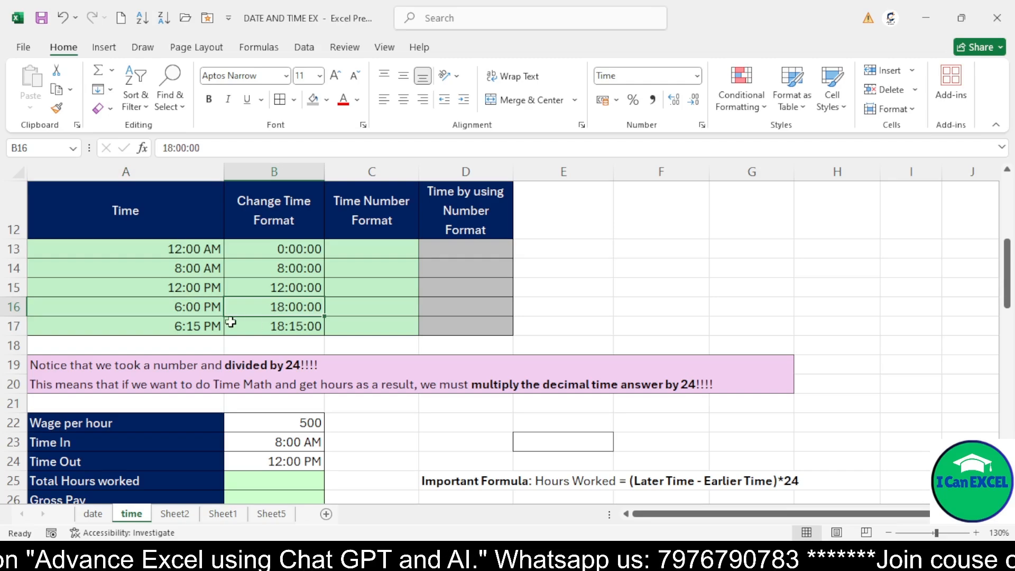
left_click(207, 325)
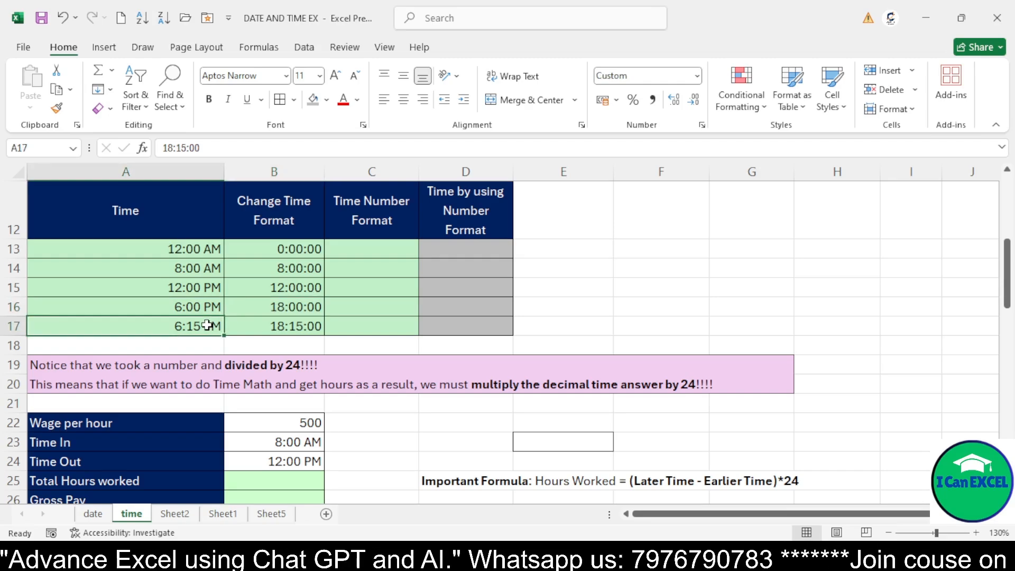
left_click(277, 327)
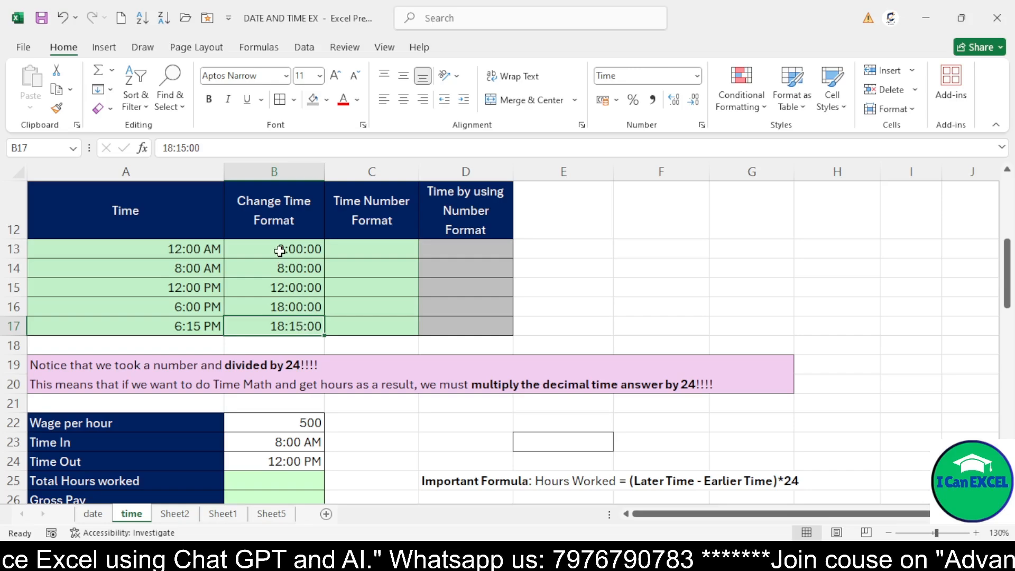
left_click_drag(277, 249, 284, 319)
left_click_drag(194, 248, 189, 308)
left_click(268, 267)
left_click(347, 237)
left_click(353, 247)
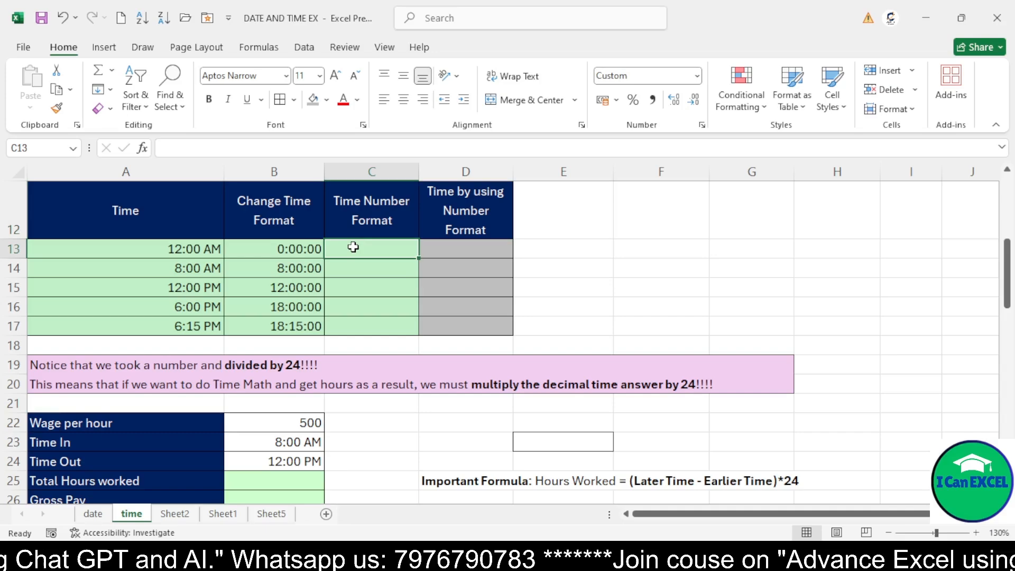
Copy B13 through B17 into C13 through C17 under 'Time Number Format'
left_click_drag(277, 247, 320, 321)
key("ctrl+c")
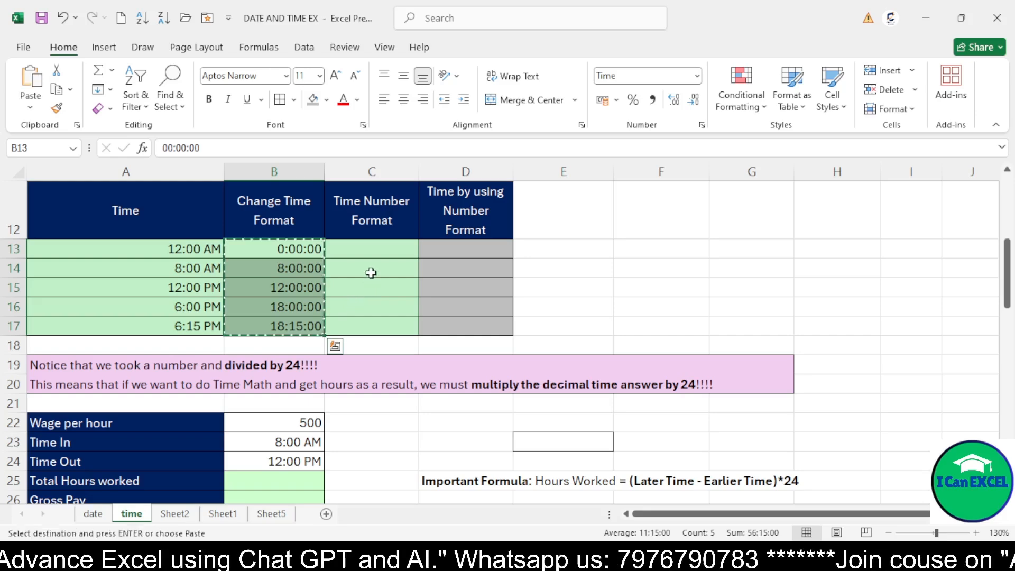
left_click(367, 256)
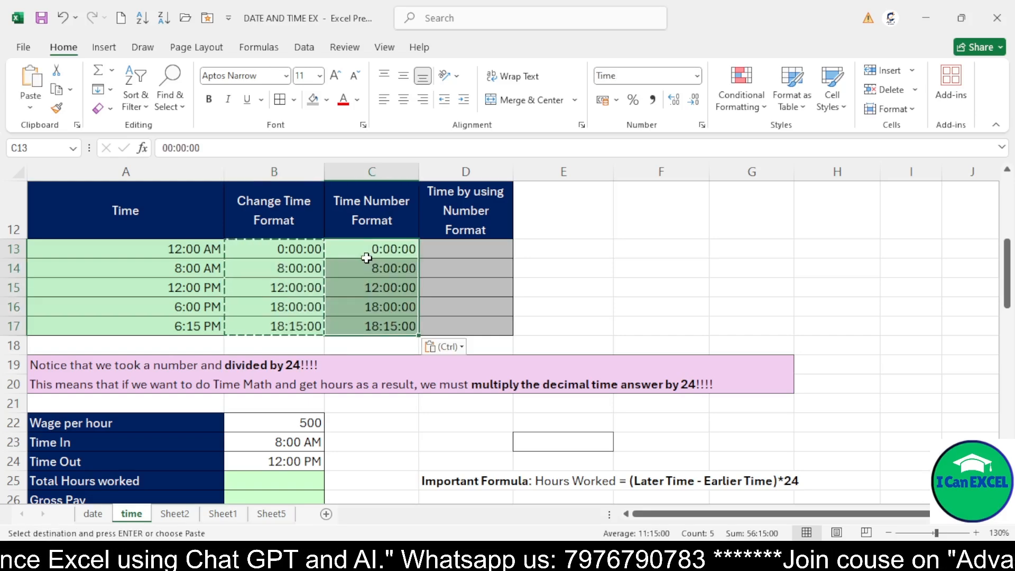
Apply the General number format to C13 through C17
left_click(701, 126)
key("Home")
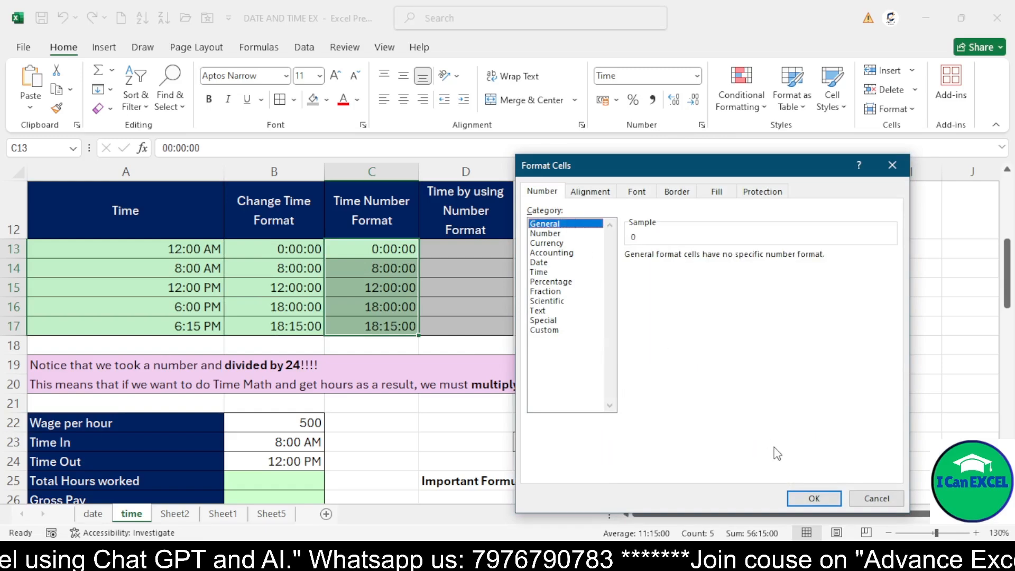
left_click(814, 498)
Inspect the decimal serial numbers in column C against the corresponding times in column B
left_click(373, 250)
left_click(373, 269)
left_click(376, 284)
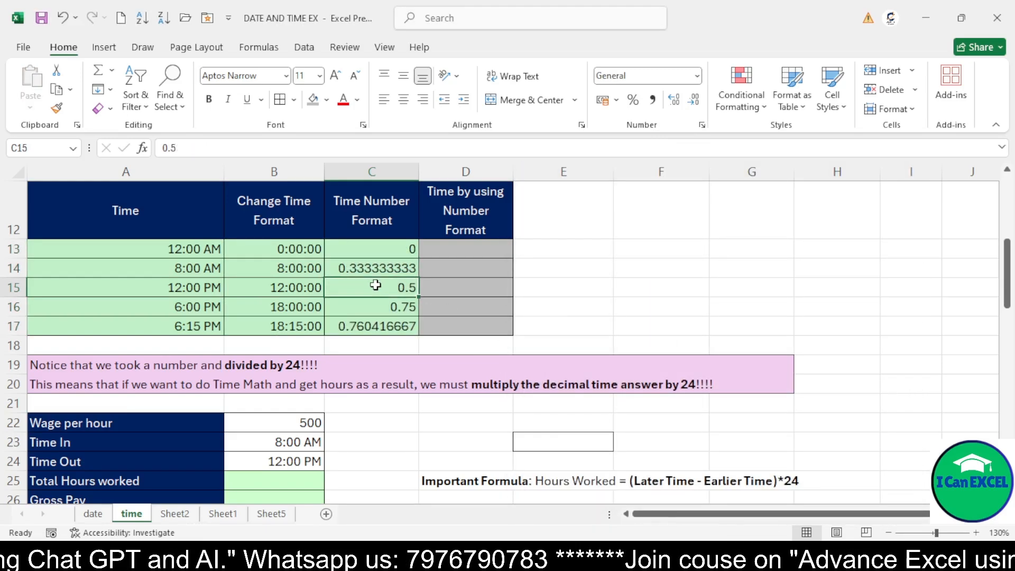
left_click(379, 304)
left_click(297, 268)
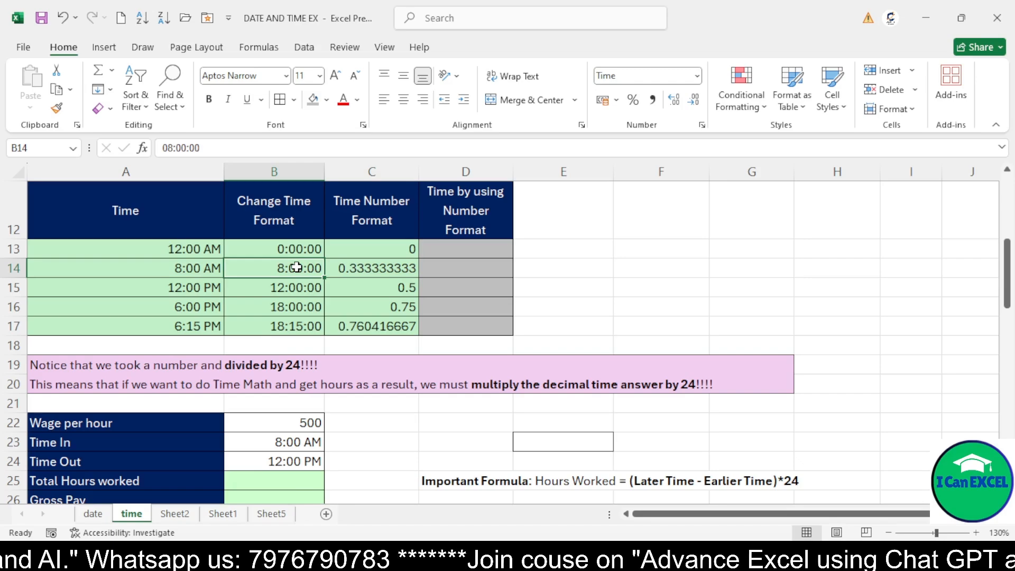
left_click(352, 267)
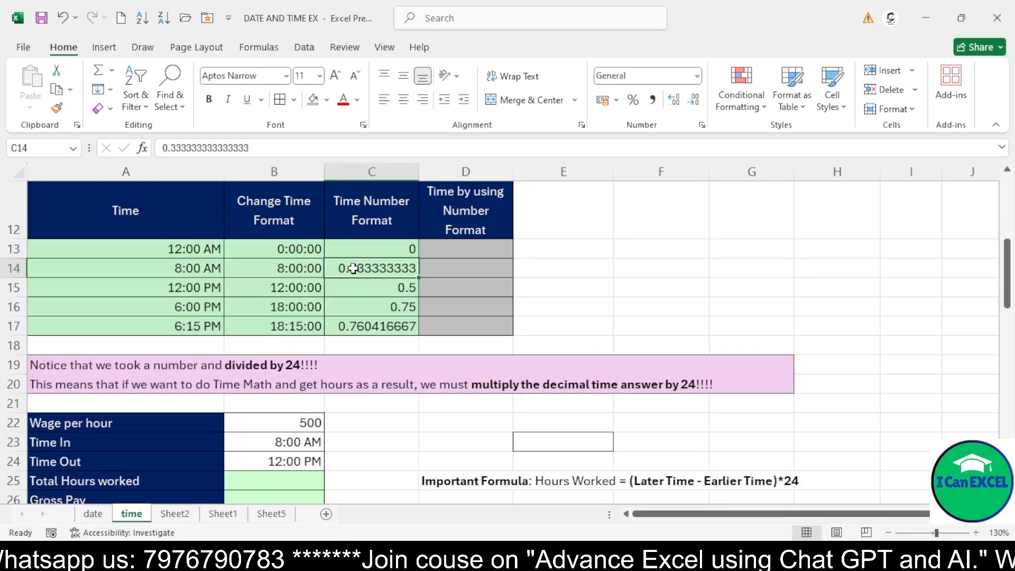
left_click(291, 311)
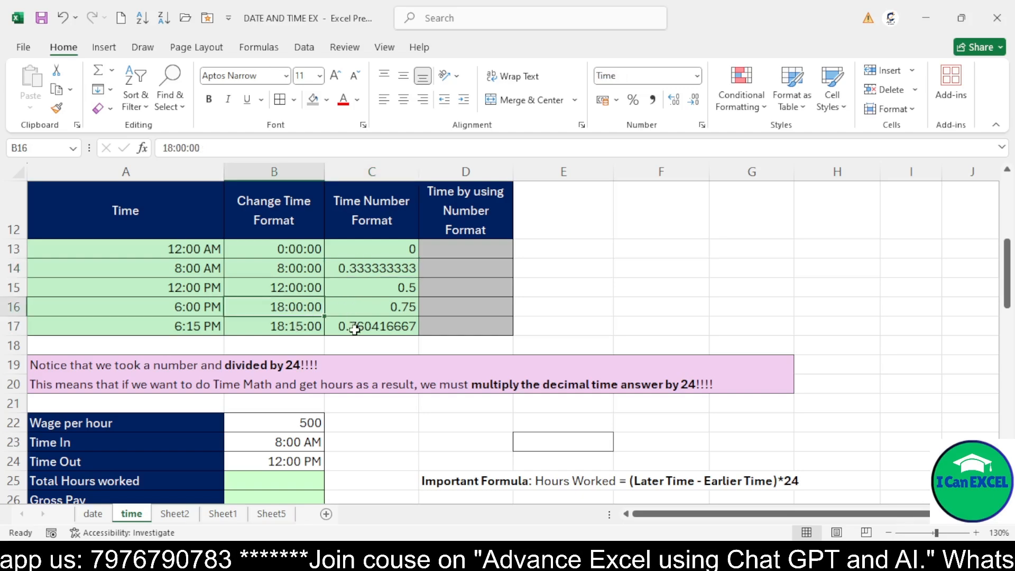
left_click(401, 263)
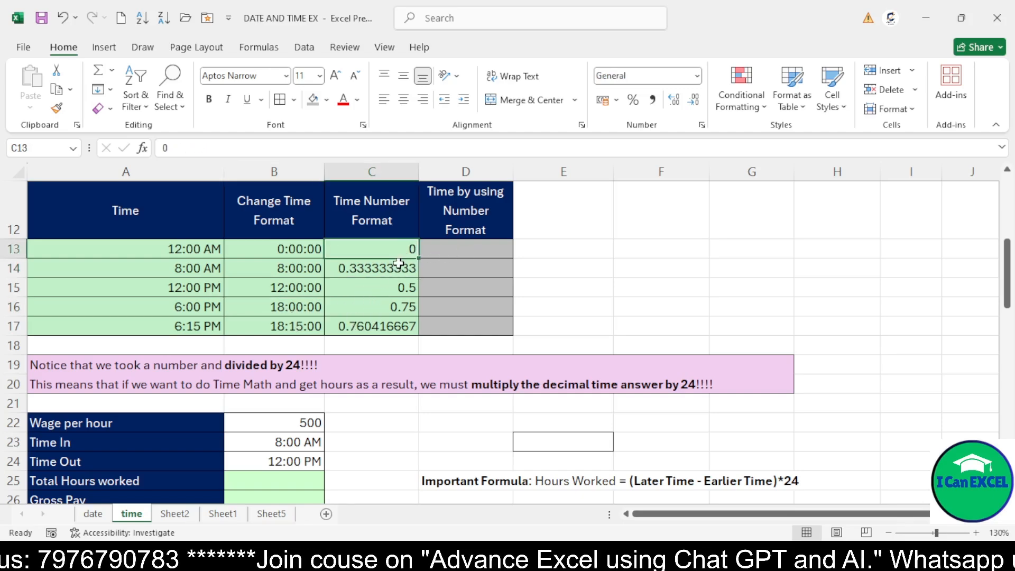
Enter the formula =C13*24 in D13 to convert the serial time into hours
left_click(392, 285)
left_click(391, 306)
left_click(392, 323)
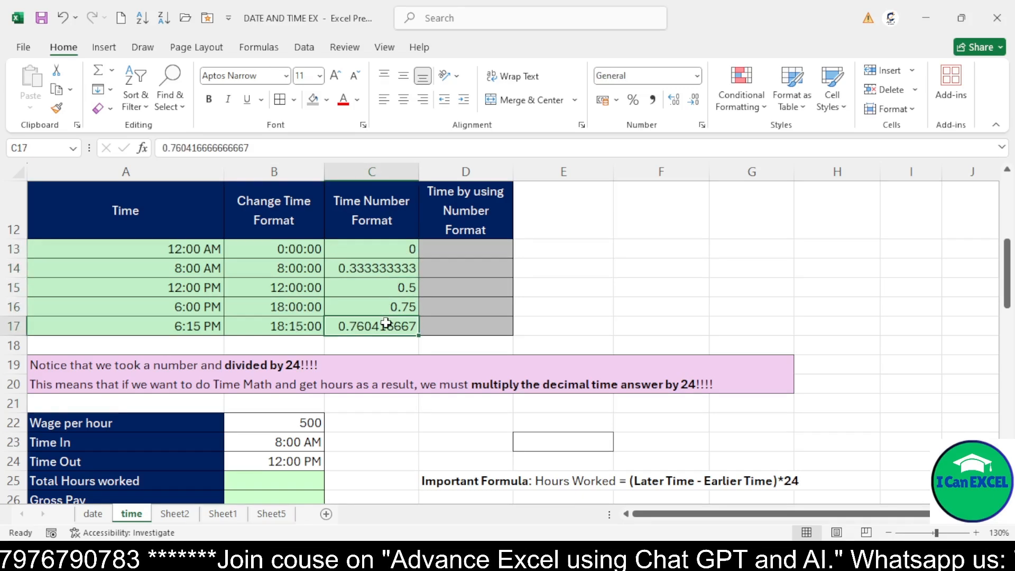
left_click(385, 268)
left_click(382, 253)
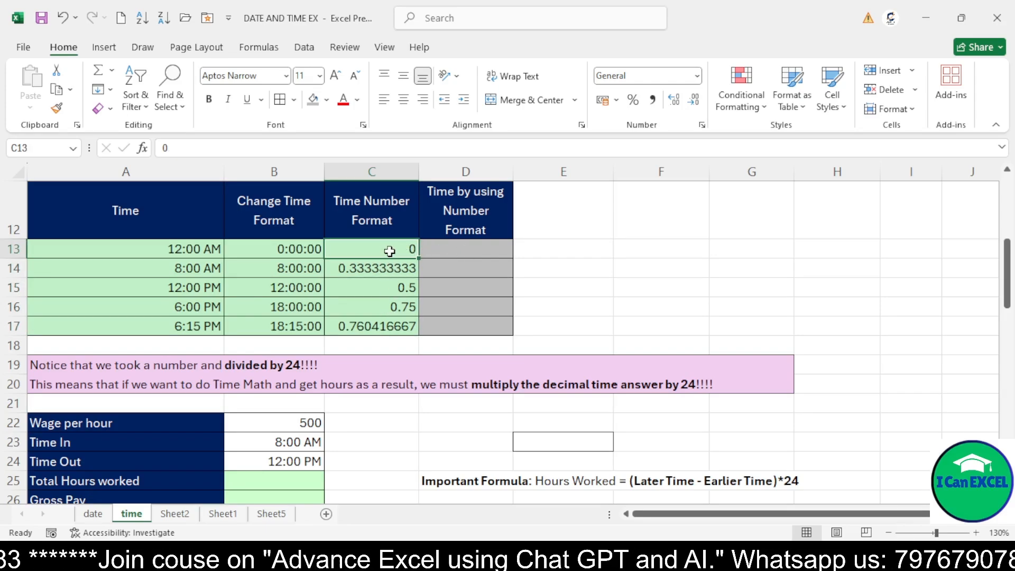
left_click(452, 246)
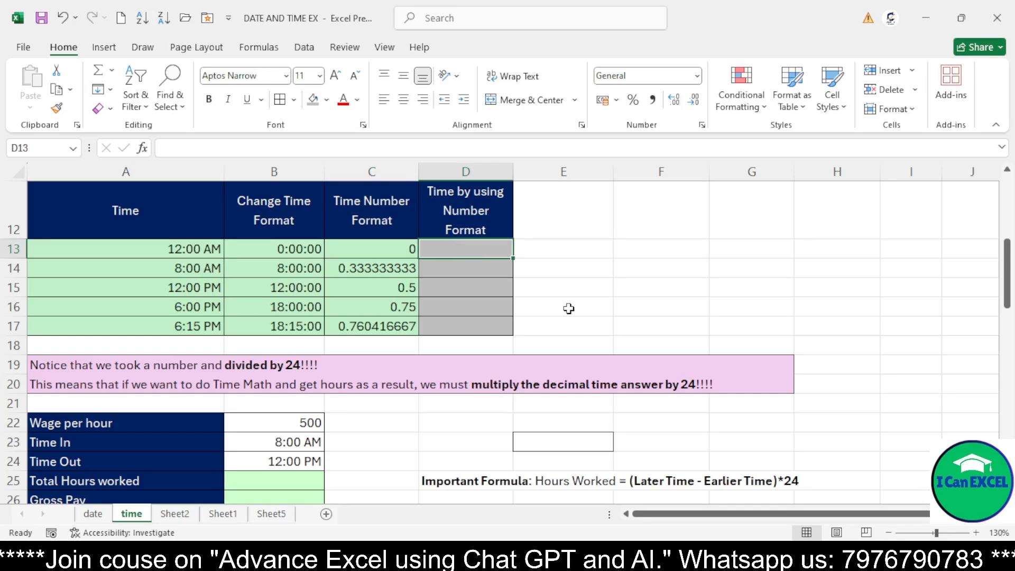
type("=")
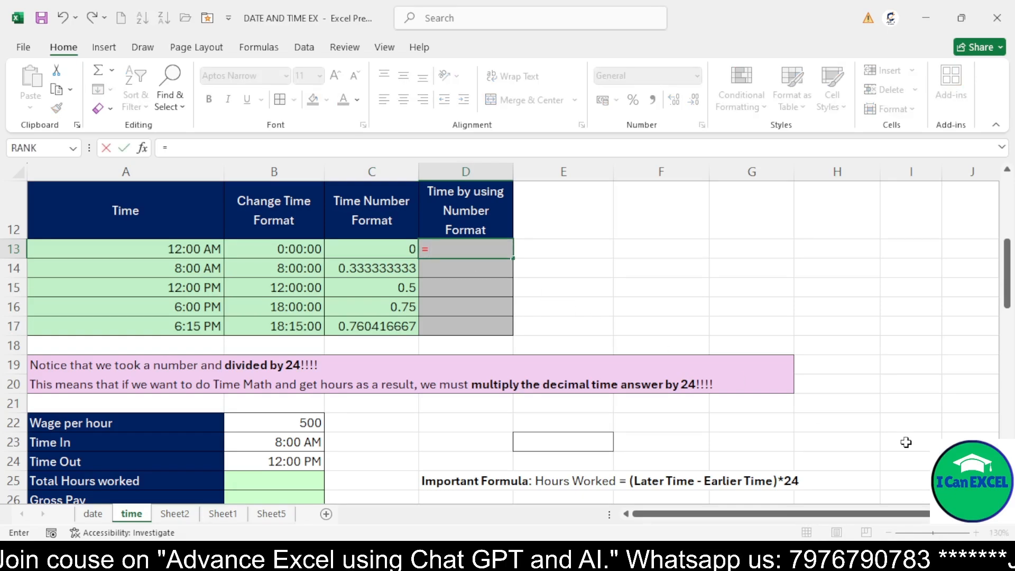
left_click(375, 252)
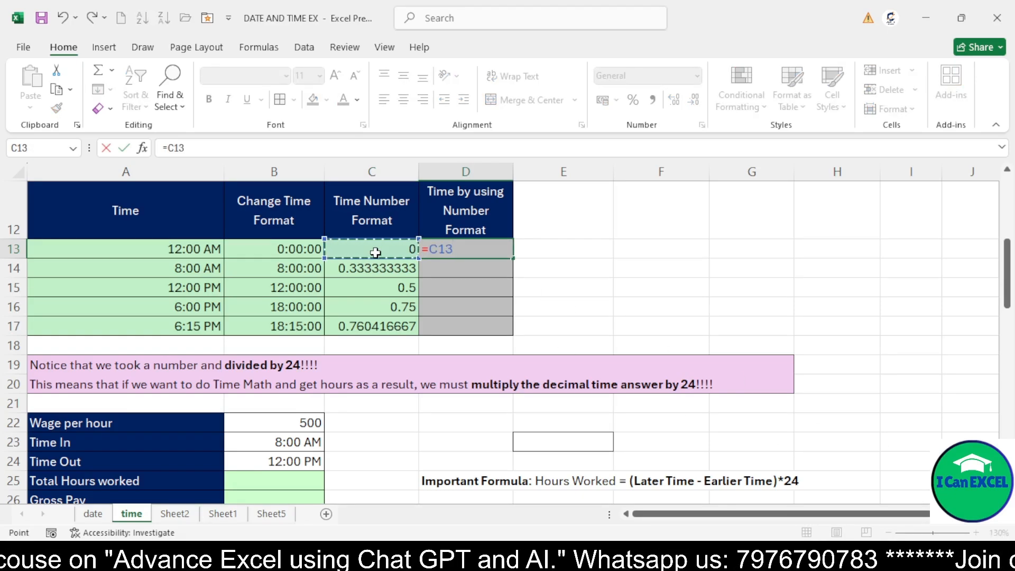
type("*")
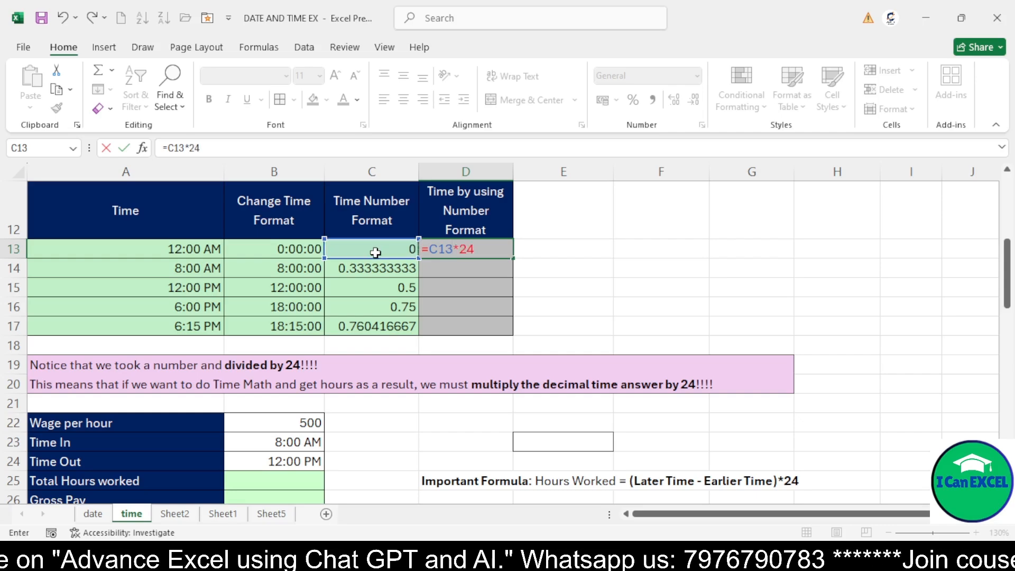
key("Return")
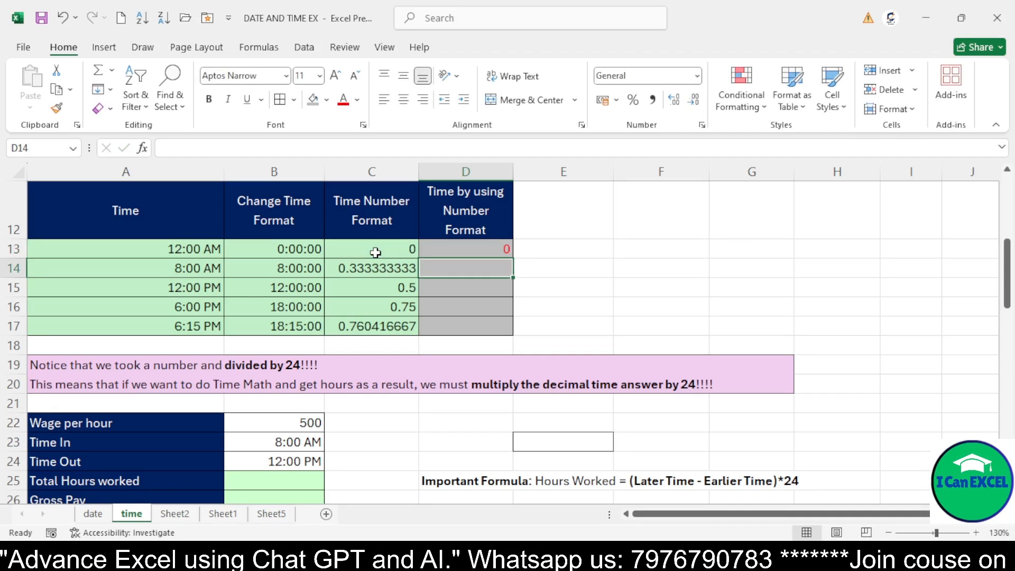
Enter matching formulas in D14 through D17 multiplying each column C value by 24
key("F2")
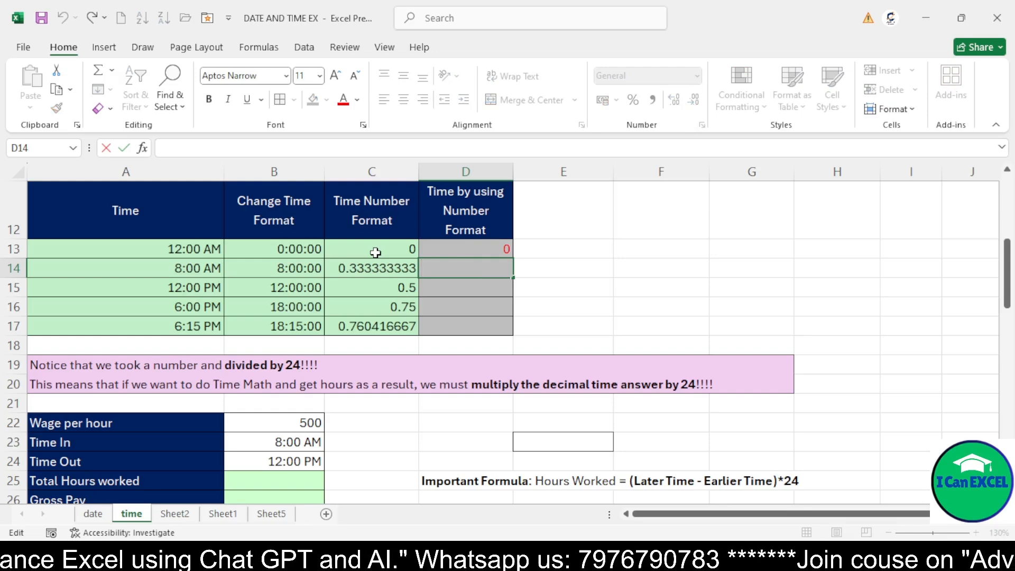
type("=")
left_click(373, 269)
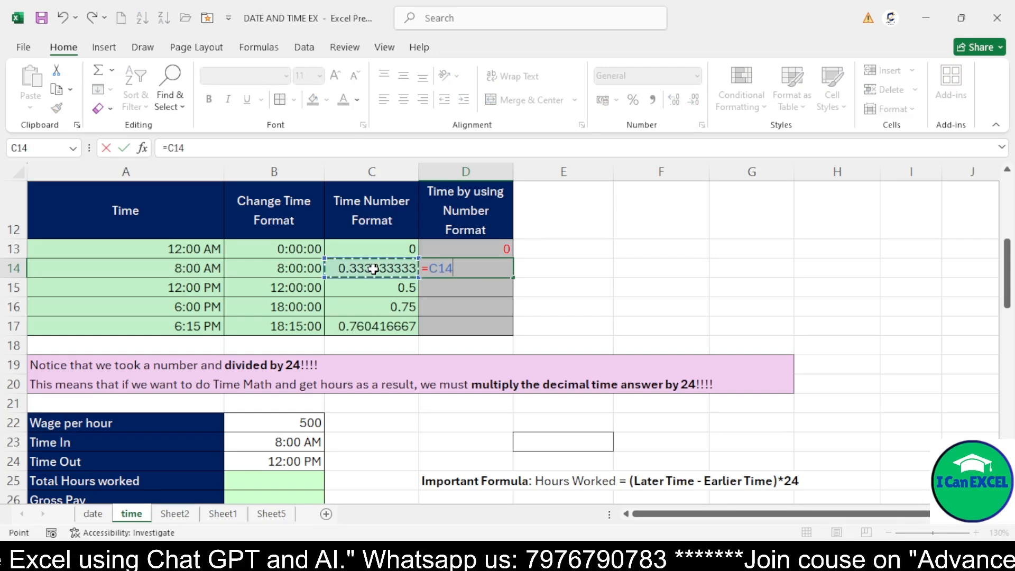
type("*24")
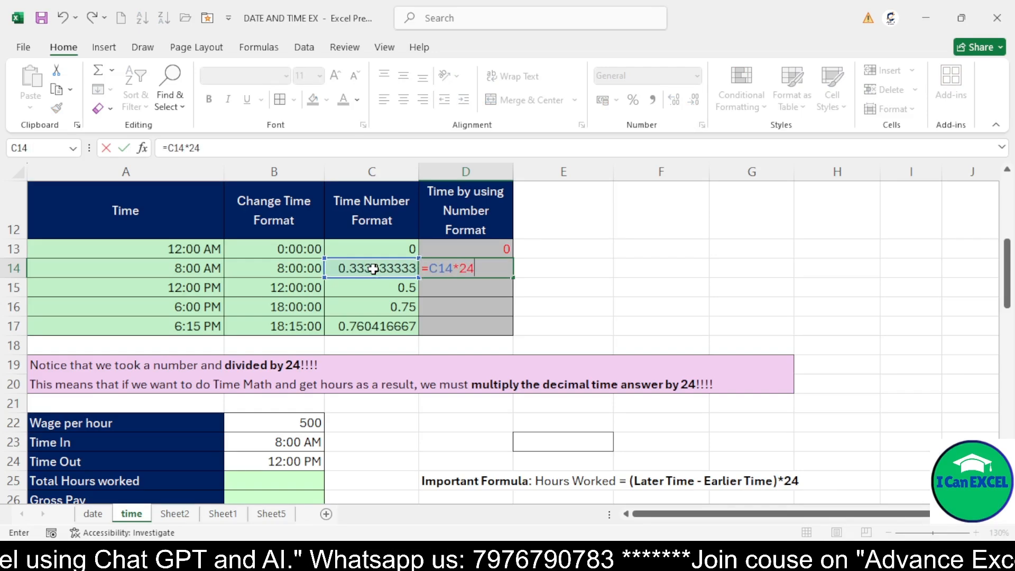
key("Return")
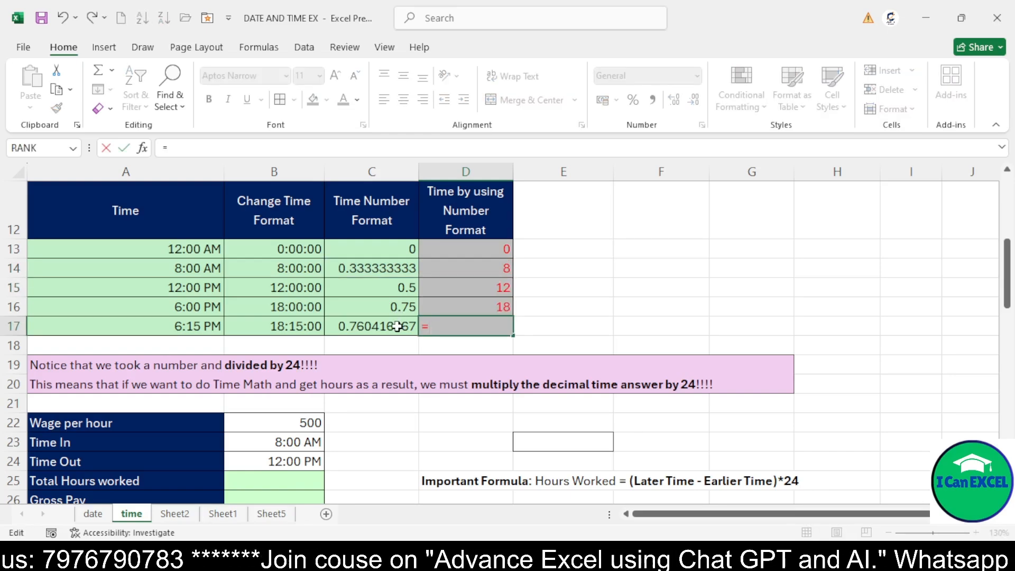
left_click(397, 326)
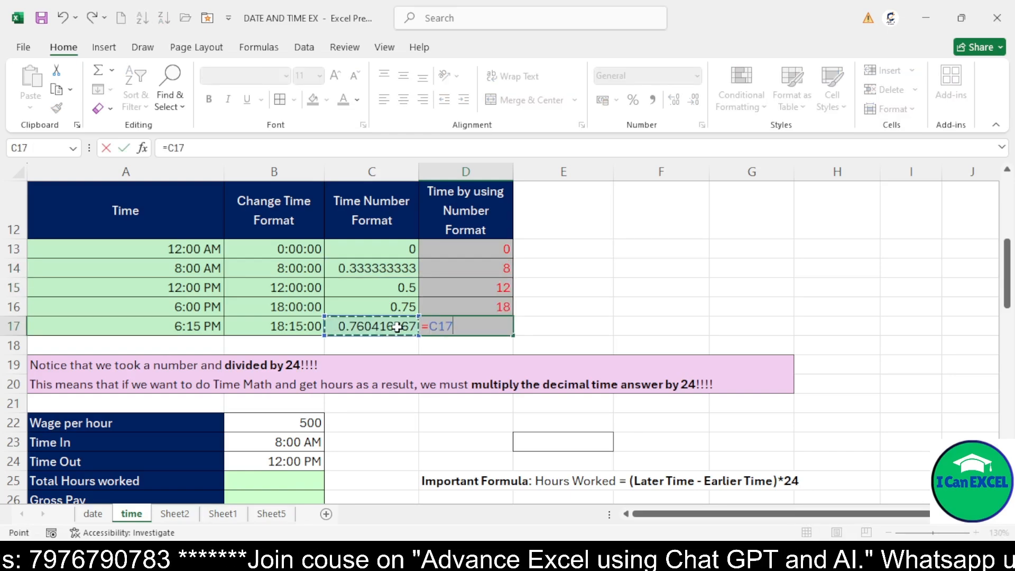
type("*1")
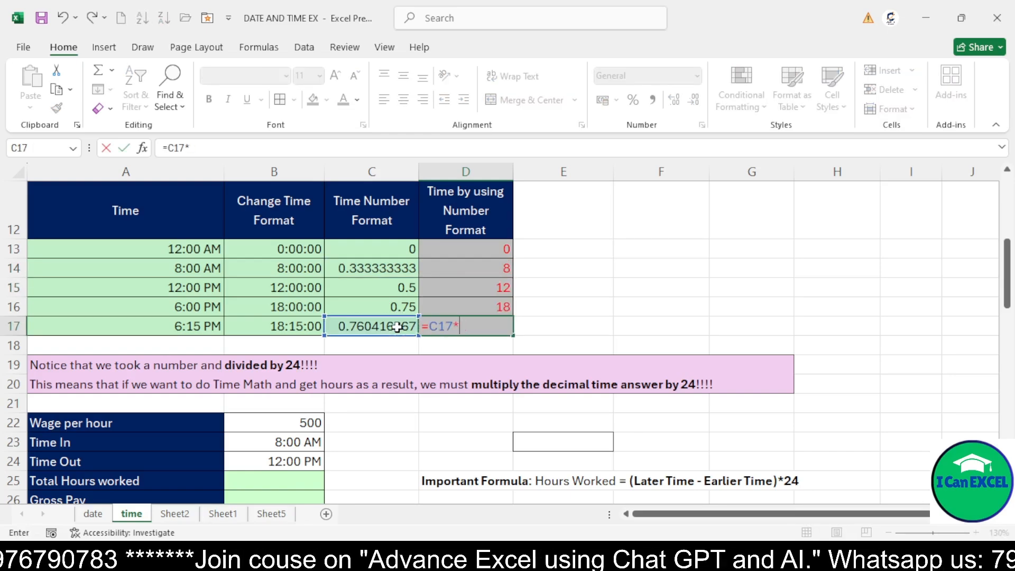
key("Return")
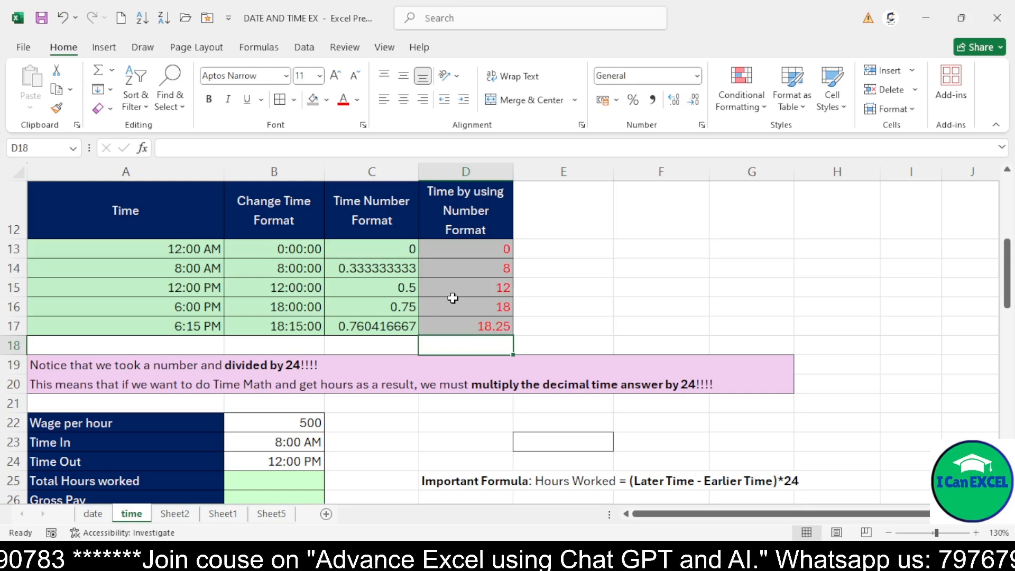
Examine the hour formulas in column D and the wage, time in and time out entries below
left_click(404, 262)
left_click(482, 267)
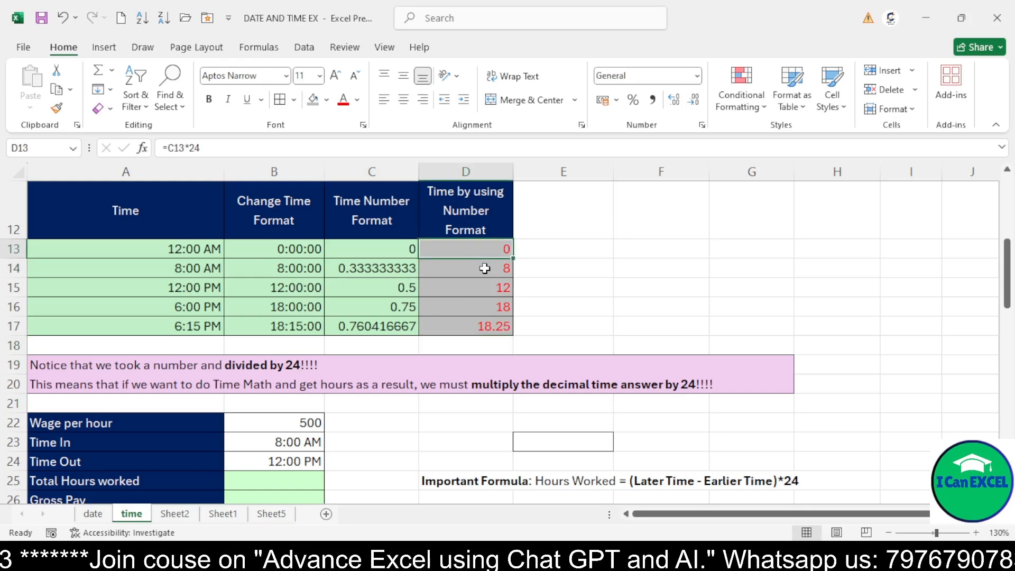
left_click(486, 295)
left_click(487, 308)
left_click(486, 322)
left_click_drag(480, 255, 484, 322)
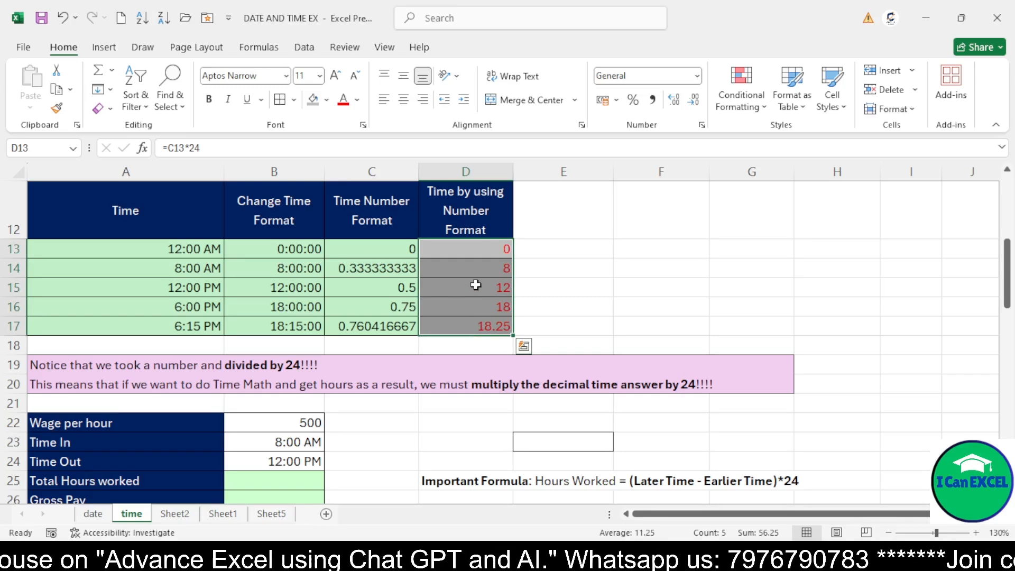
scroll(296, 329, "down", 1)
left_click(109, 331)
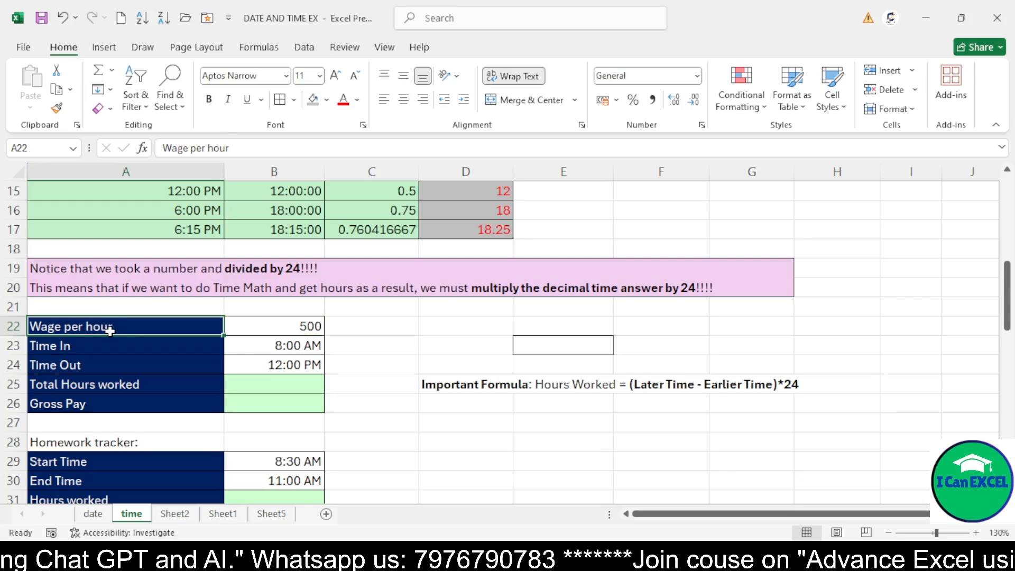
left_click(277, 325)
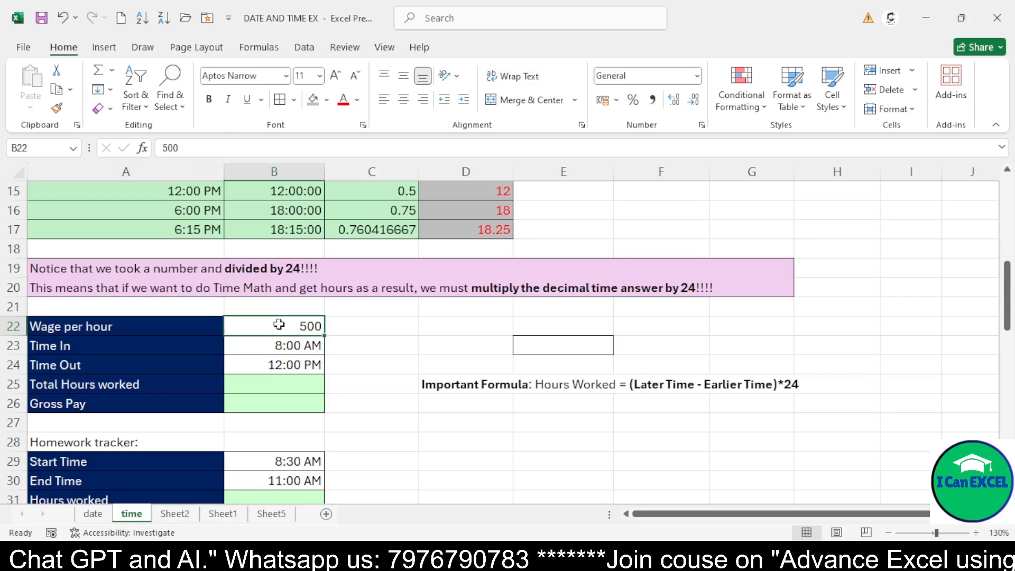
left_click(114, 345)
left_click(281, 347)
left_click(164, 378)
left_click(279, 346)
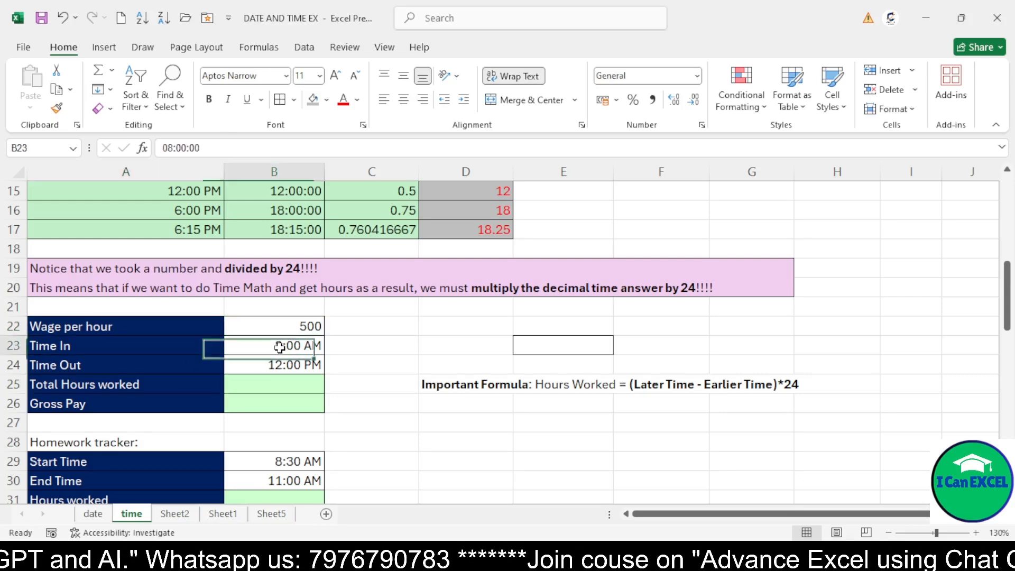
Calculate total hours worked in B25 with the formula =B24-B23
left_click(279, 383)
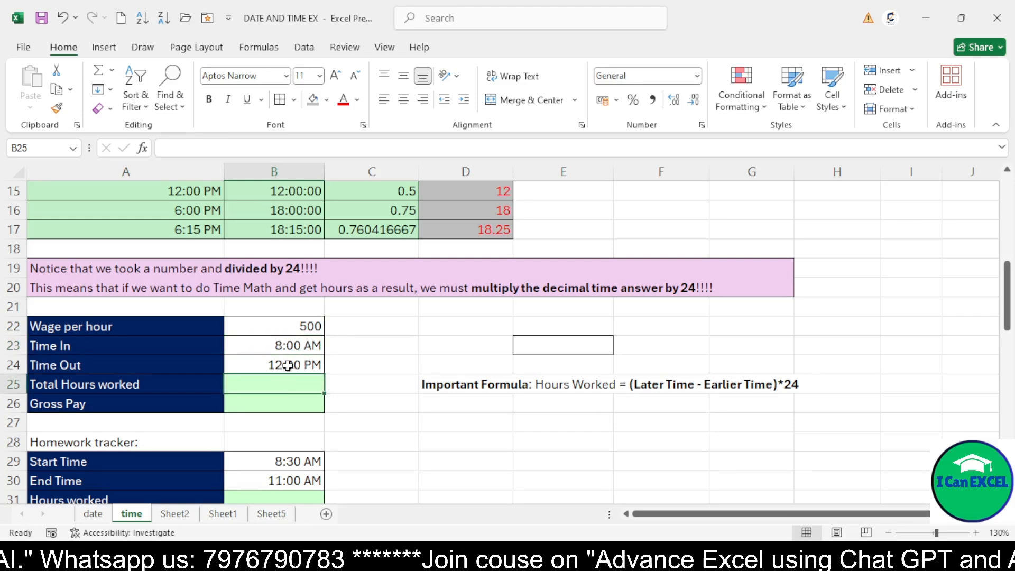
type("=")
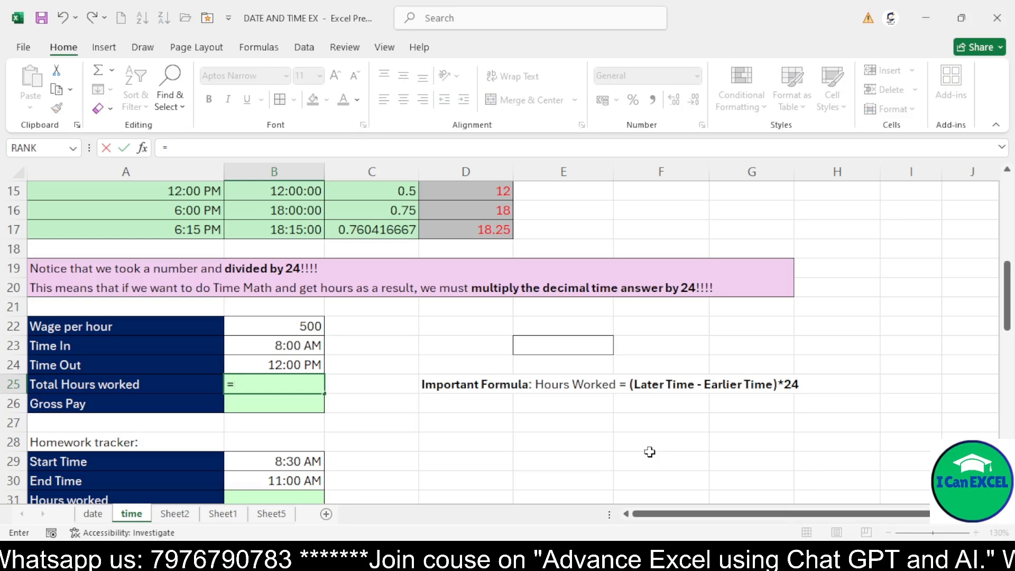
left_click(319, 365)
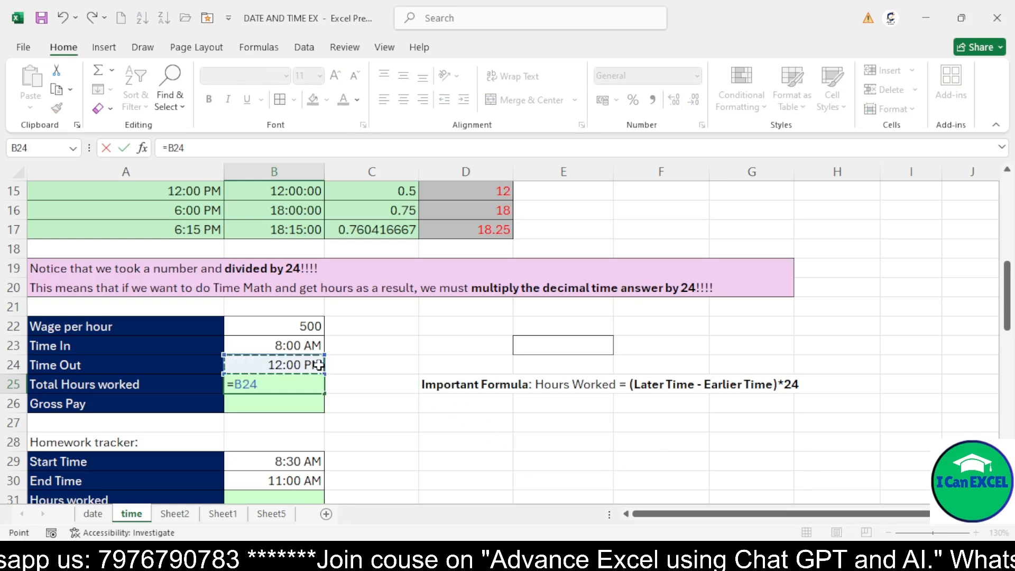
type("-")
left_click(290, 345)
key("Return")
Apply the General number format to the total hours worked cell B25
left_click(294, 385)
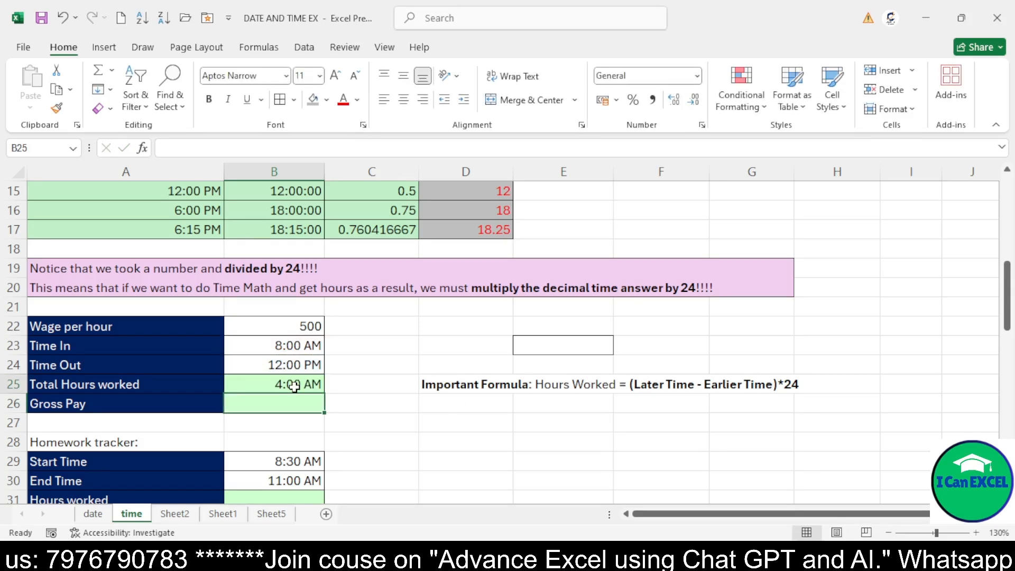
left_click(702, 125)
left_click(544, 224)
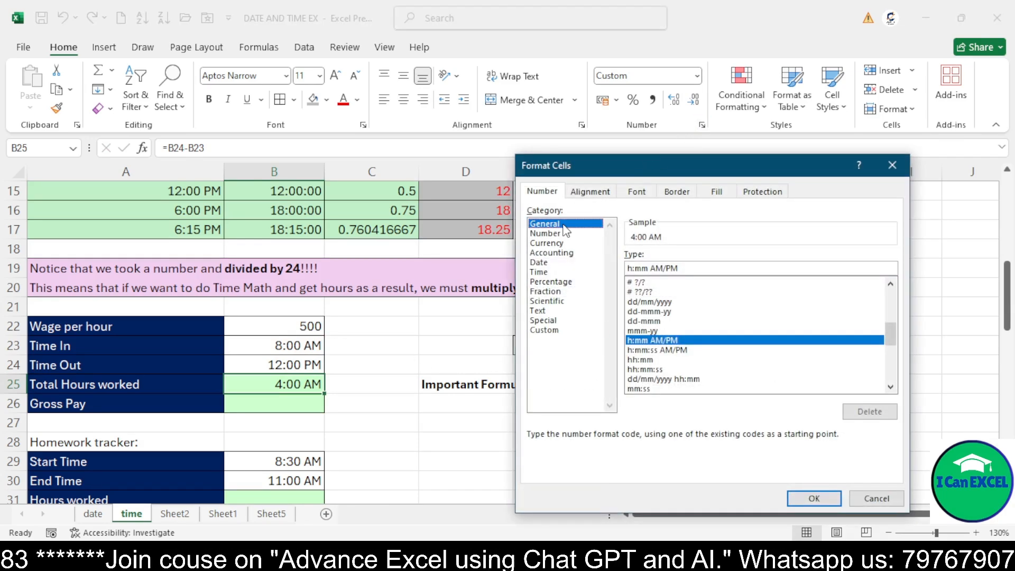
left_click(809, 494)
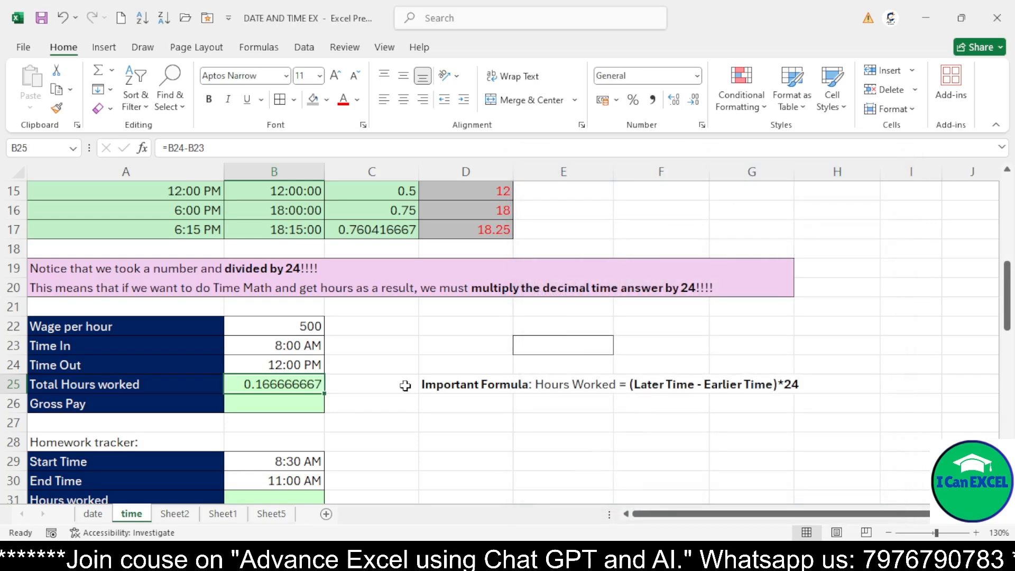
Change the B25 formula to =(B24-B23)*24 to get hours
double_click(301, 384)
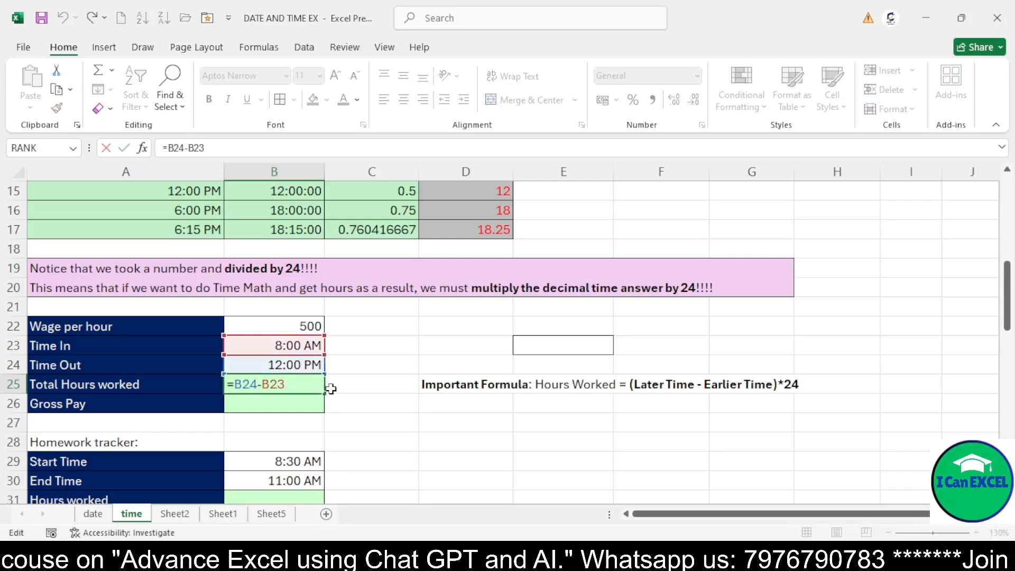
key("Left")
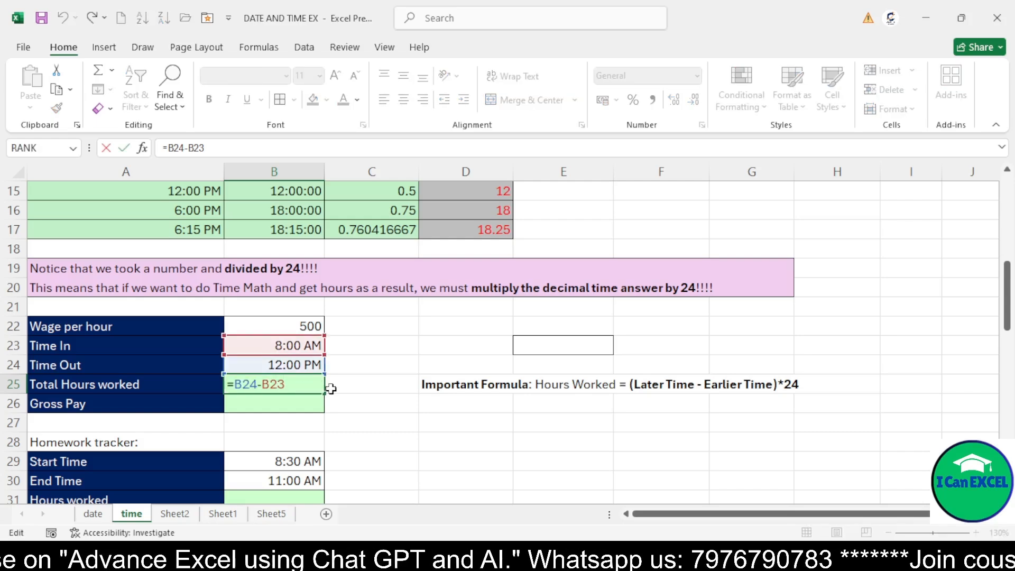
type("(")
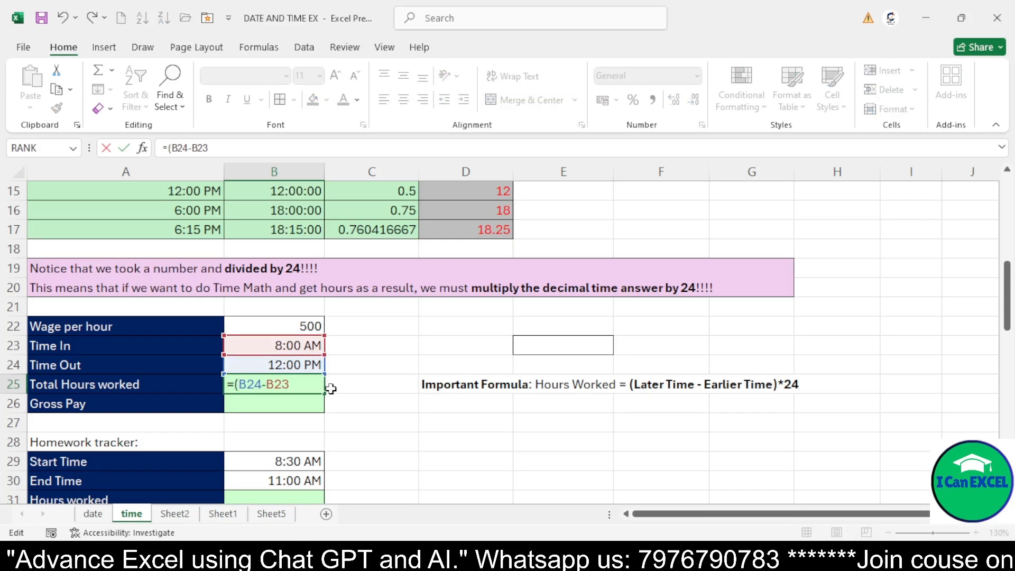
type(")*2")
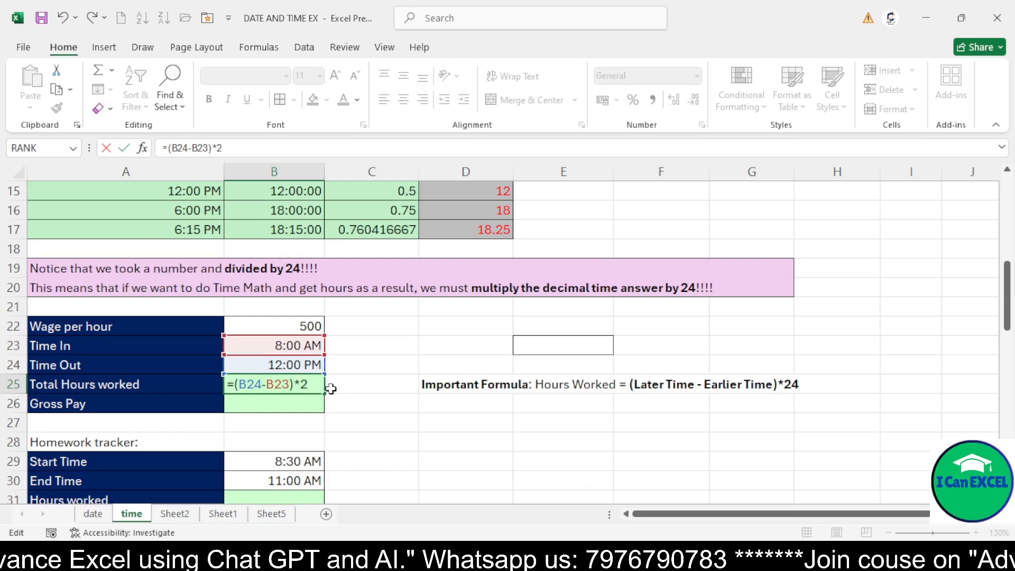
type("4")
key("Return")
Apply the General number format to B25 again
left_click(293, 384)
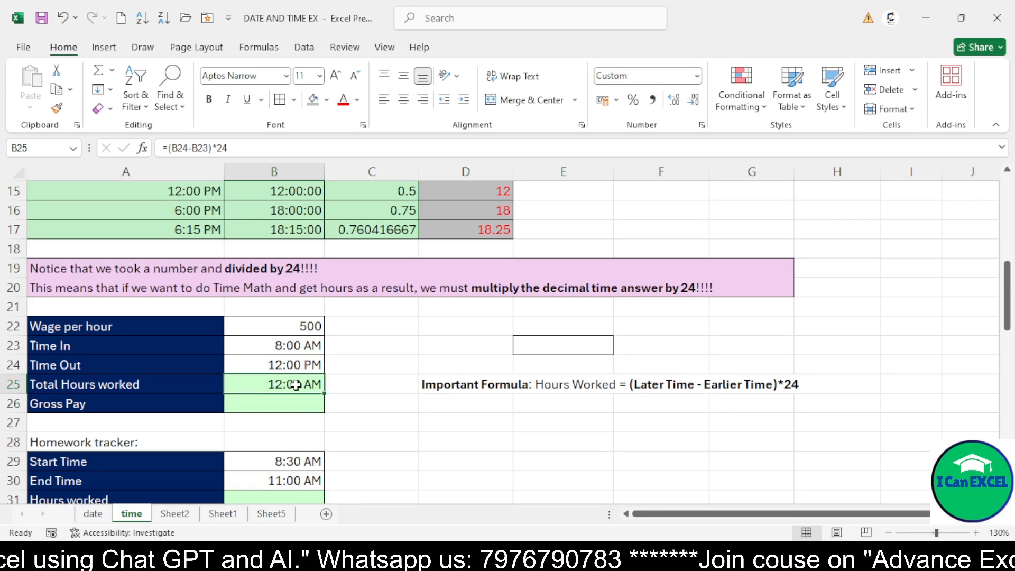
left_click(702, 124)
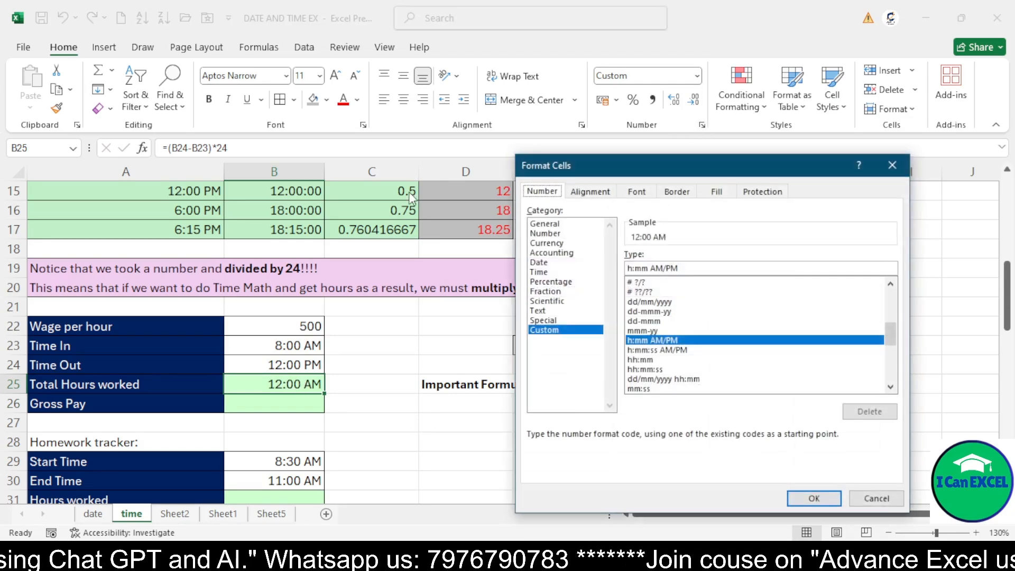
left_click(547, 225)
left_click(795, 492)
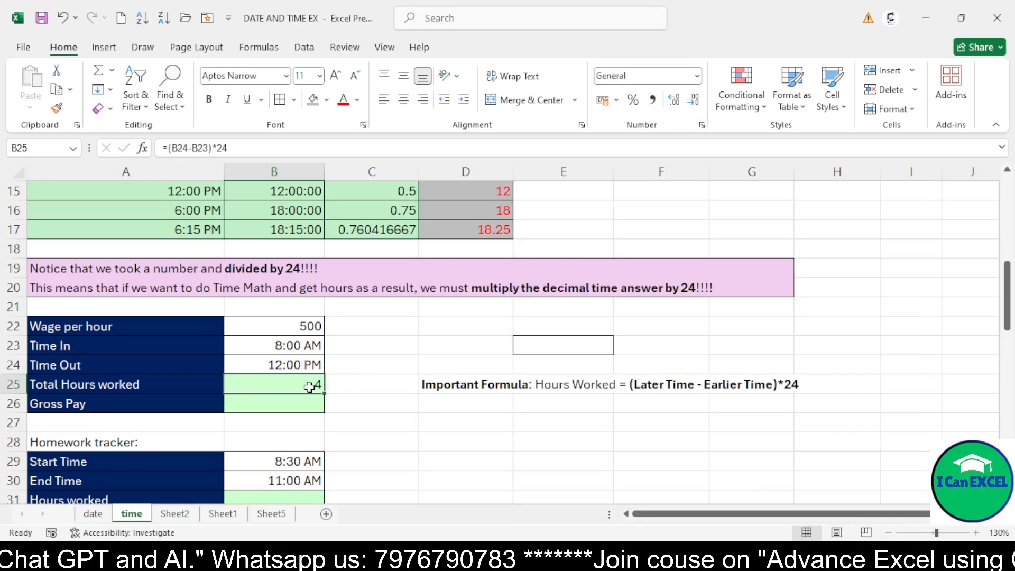
Calculate the gross pay in B26 with the formula =B22*B25
left_click(287, 363)
left_click(289, 347)
left_click(289, 363)
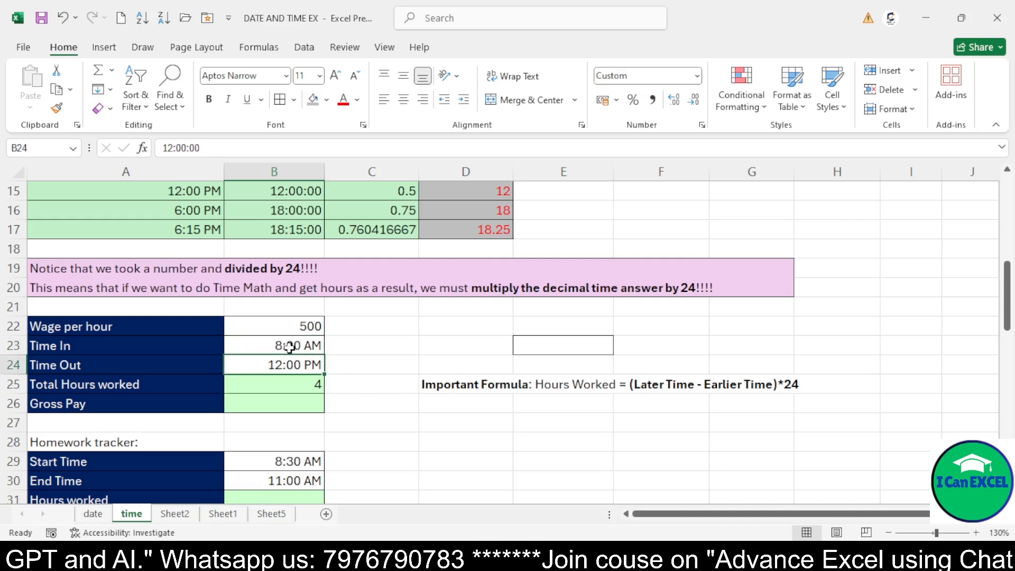
left_click(298, 387)
left_click(118, 407)
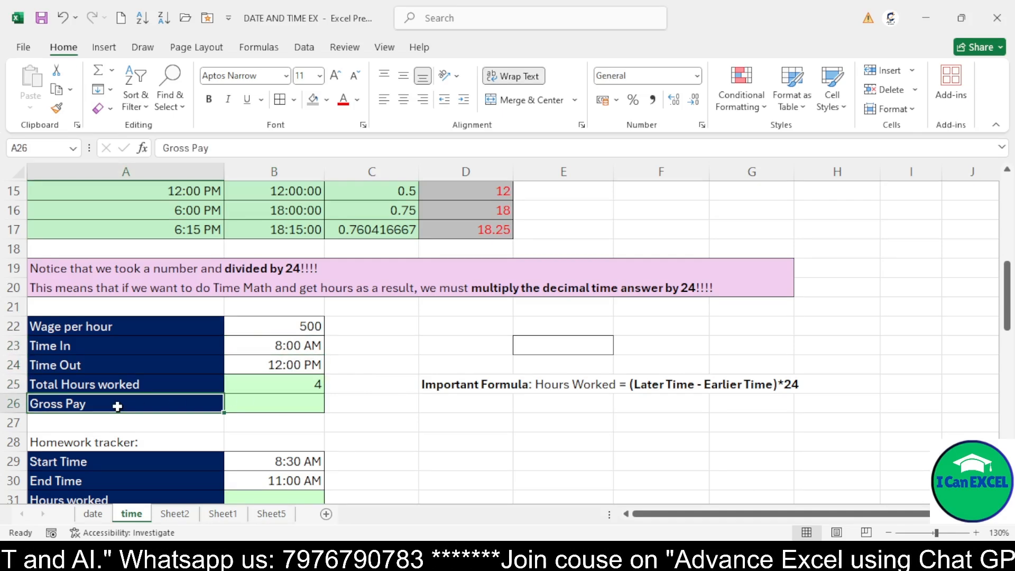
left_click(254, 407)
type("=")
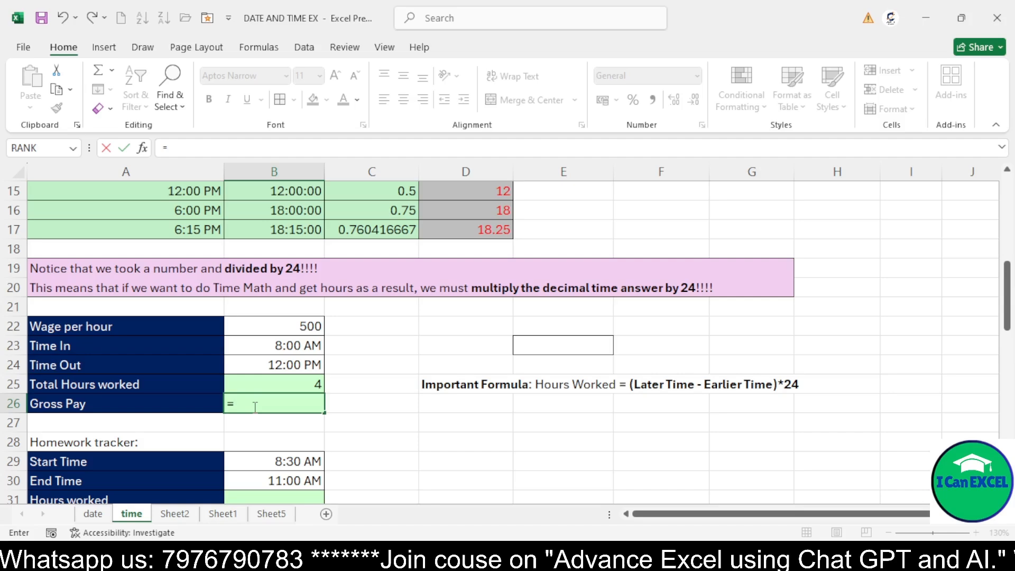
left_click(270, 331)
type("*")
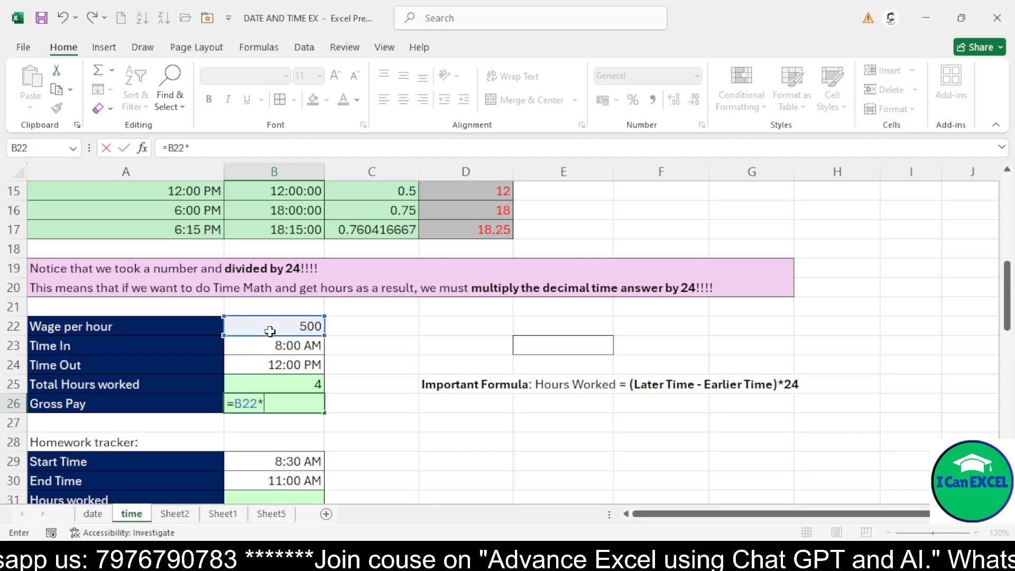
left_click(286, 382)
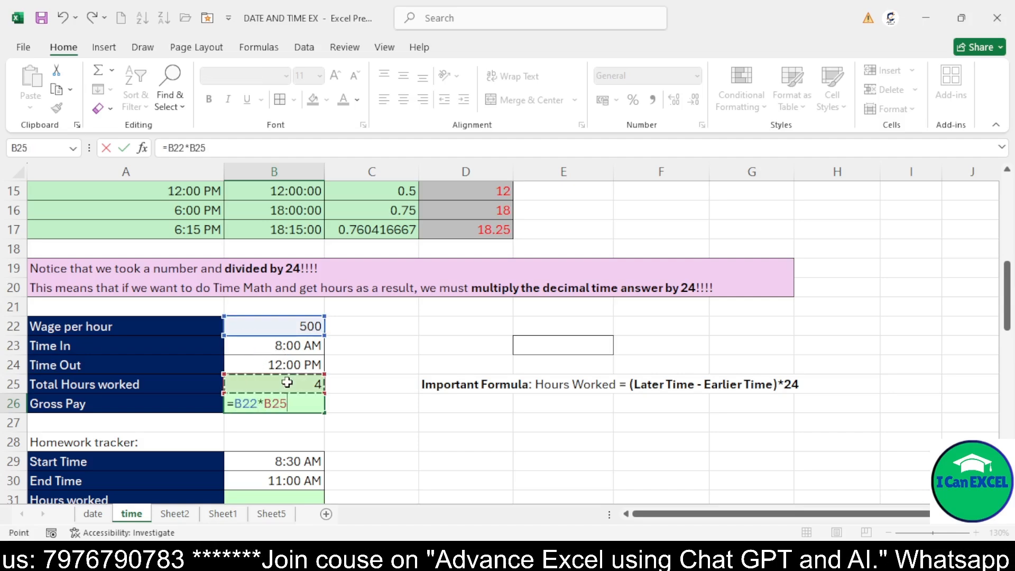
key("Return")
key("Up")
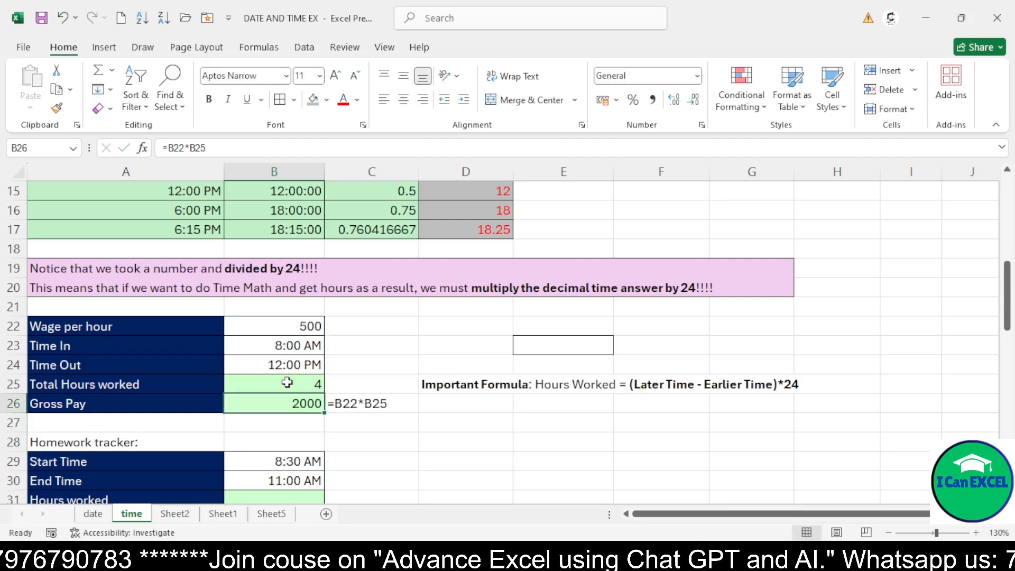
Inspect the total hours, gross pay and homework tracker start and end time cells
left_click(283, 385)
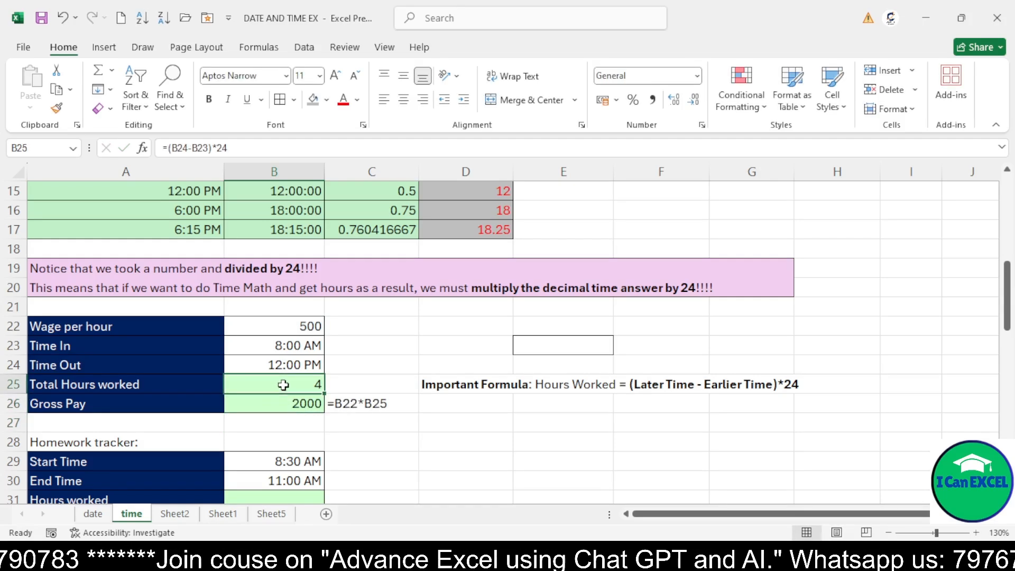
left_click(283, 405)
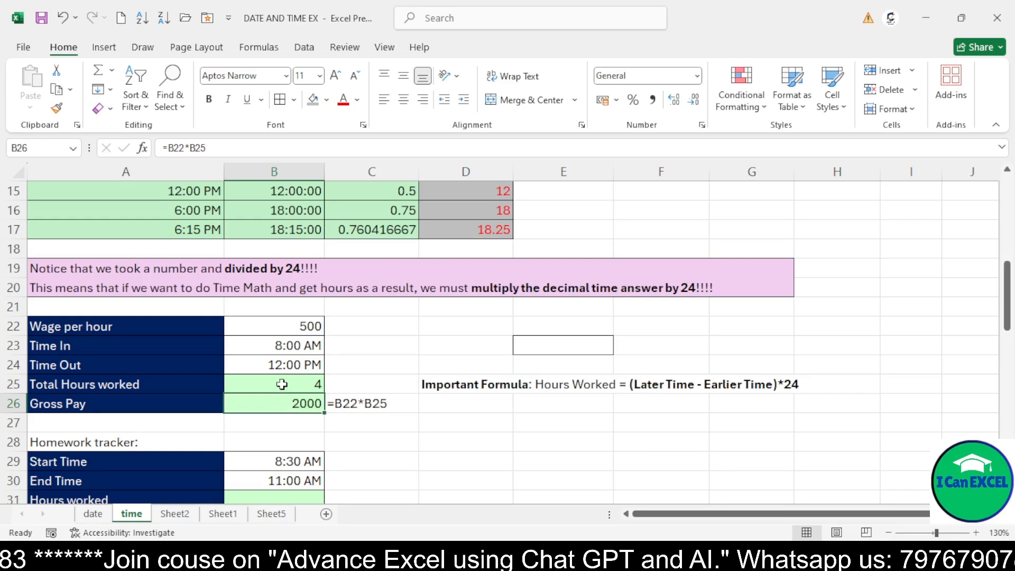
left_click(281, 385)
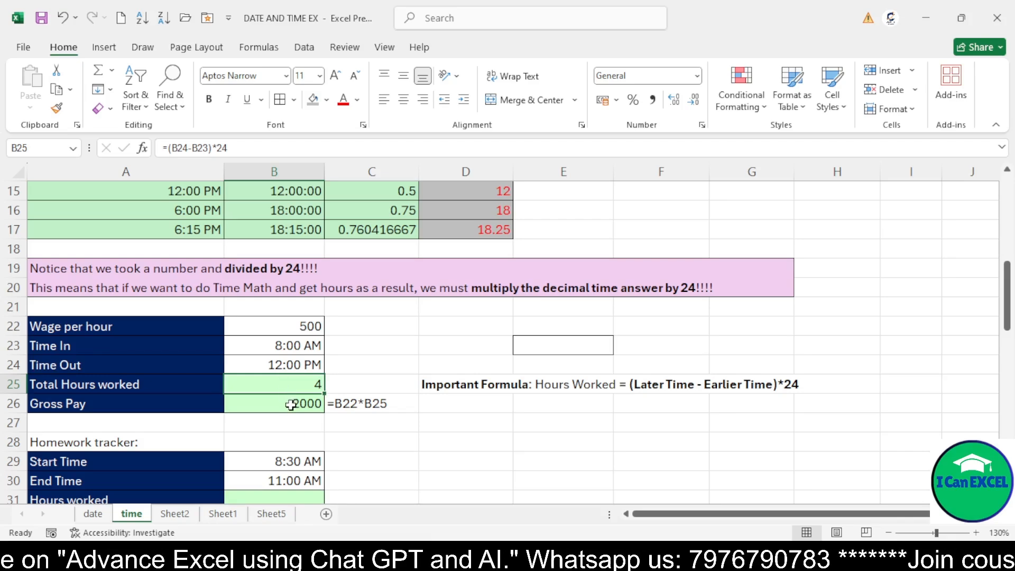
left_click(290, 404)
scroll(294, 406, "down", 2)
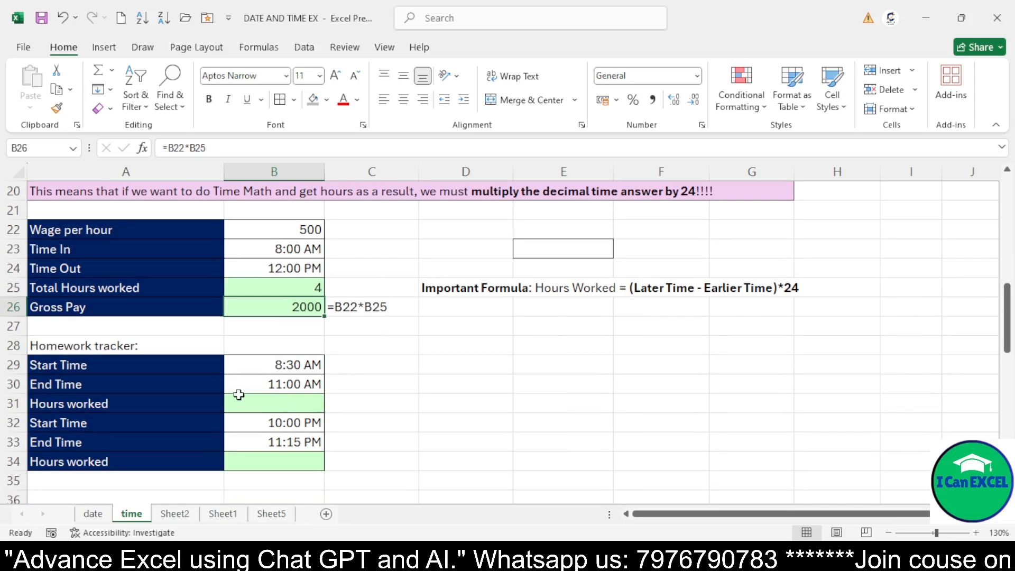
left_click(58, 366)
left_click(284, 369)
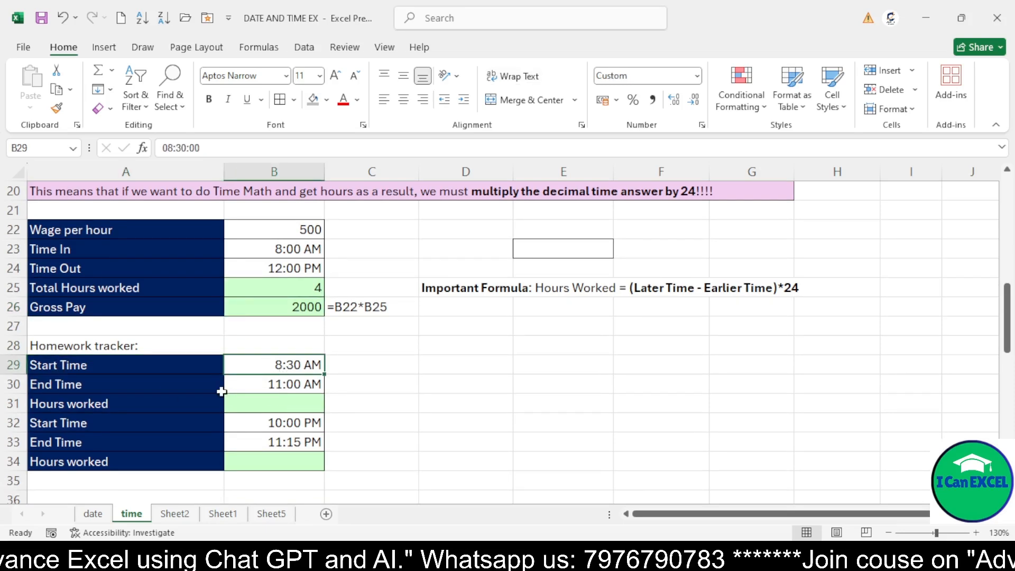
left_click(130, 387)
left_click(310, 385)
left_click(299, 362)
left_click(294, 386)
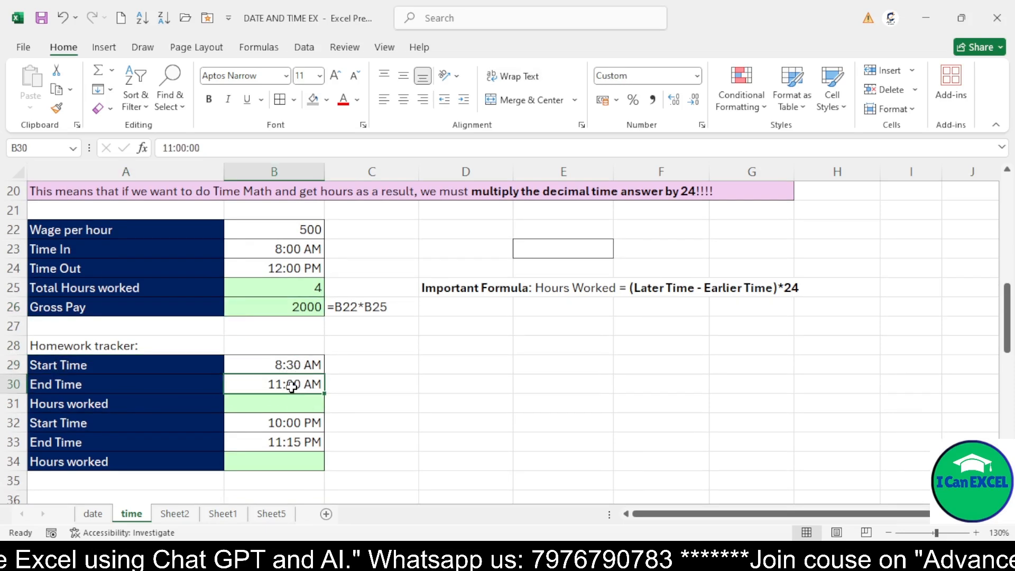
left_click(284, 364)
left_click(281, 400)
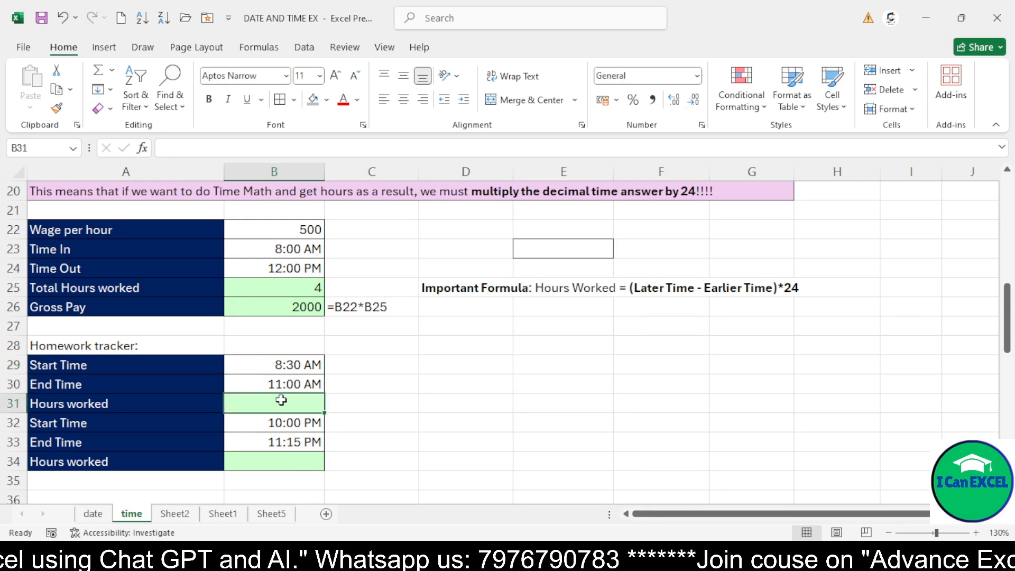
Calculate the first homework hours worked in B31 with the formula =B30-B29
type("=")
left_click(281, 384)
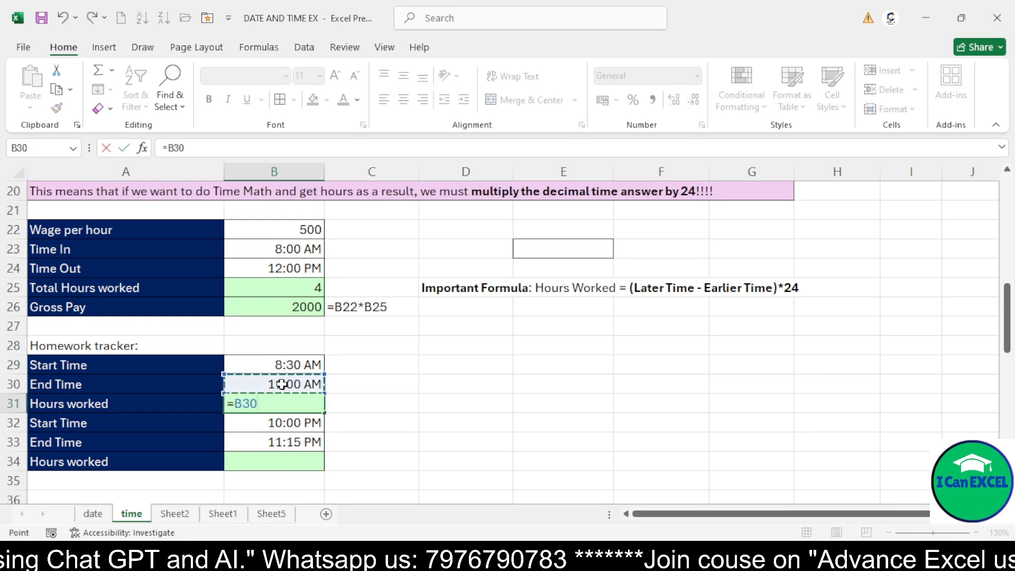
type("-")
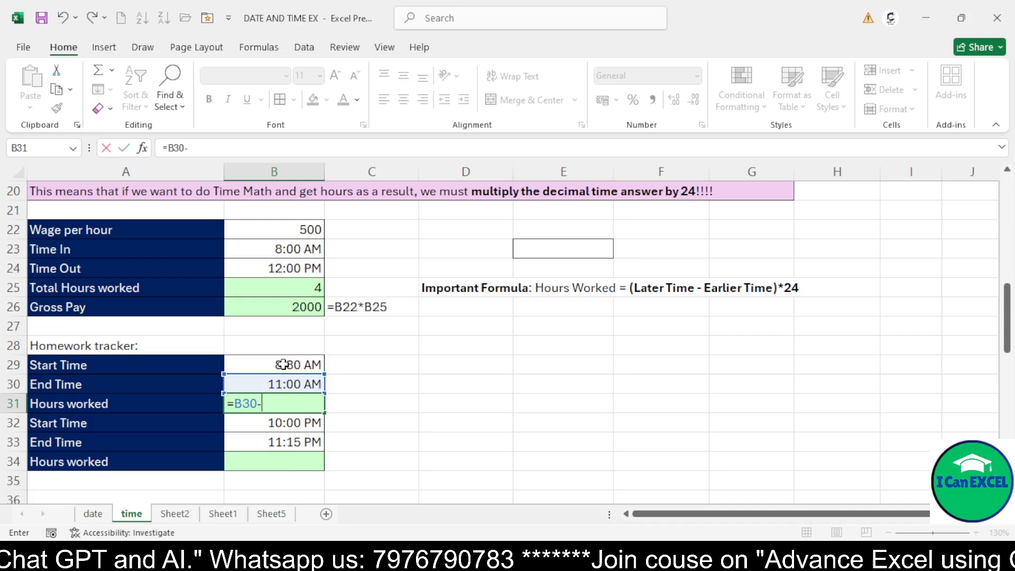
left_click(283, 364)
key("Return")
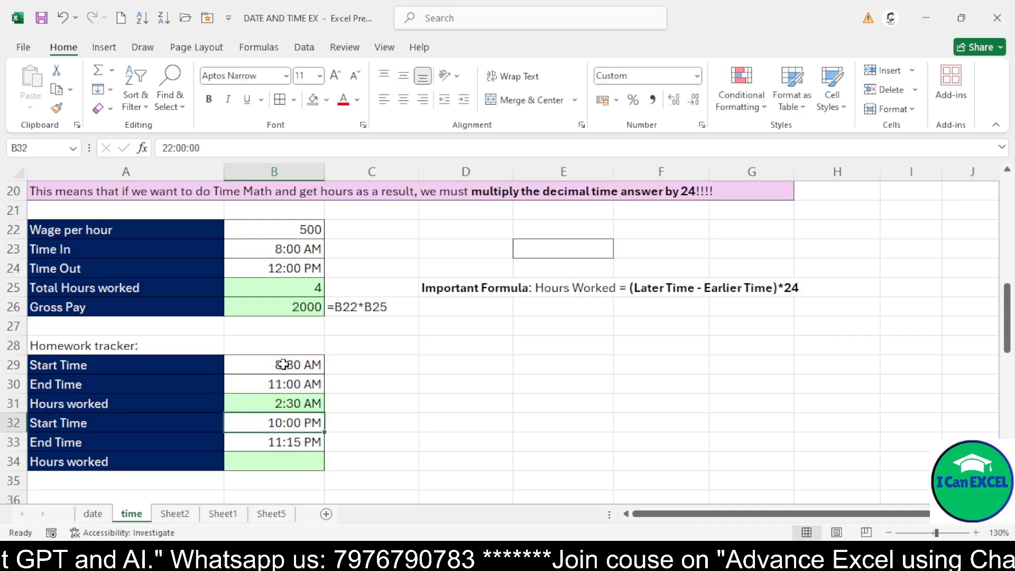
Apply the General number format to the hours worked cell B31
left_click(284, 400)
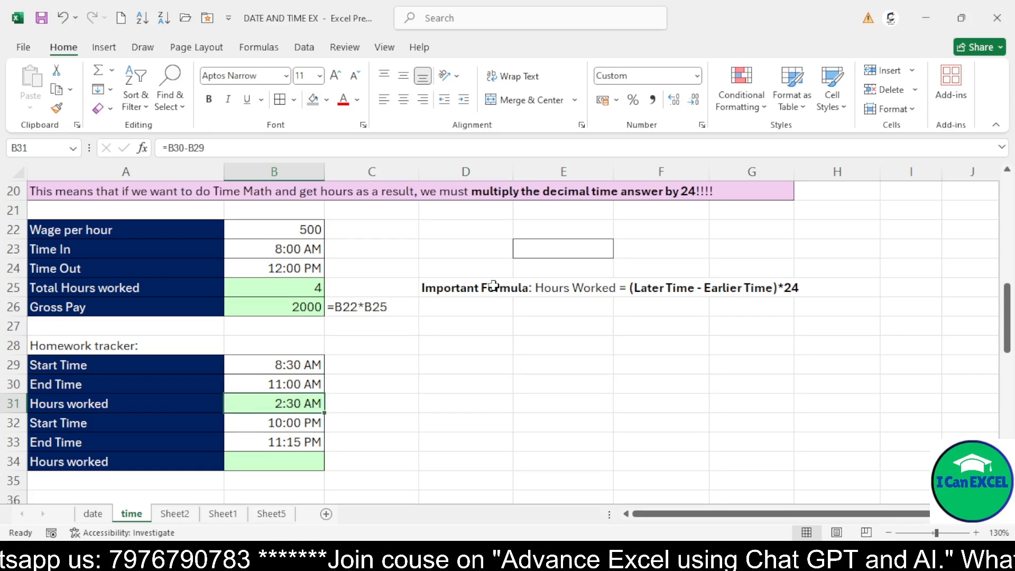
left_click(702, 125)
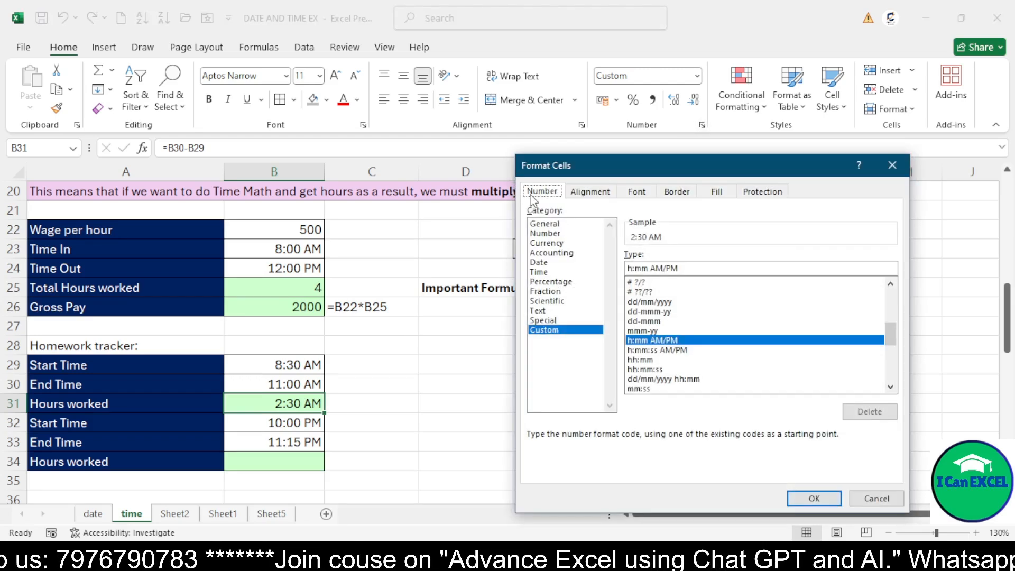
left_click(548, 225)
left_click(812, 496)
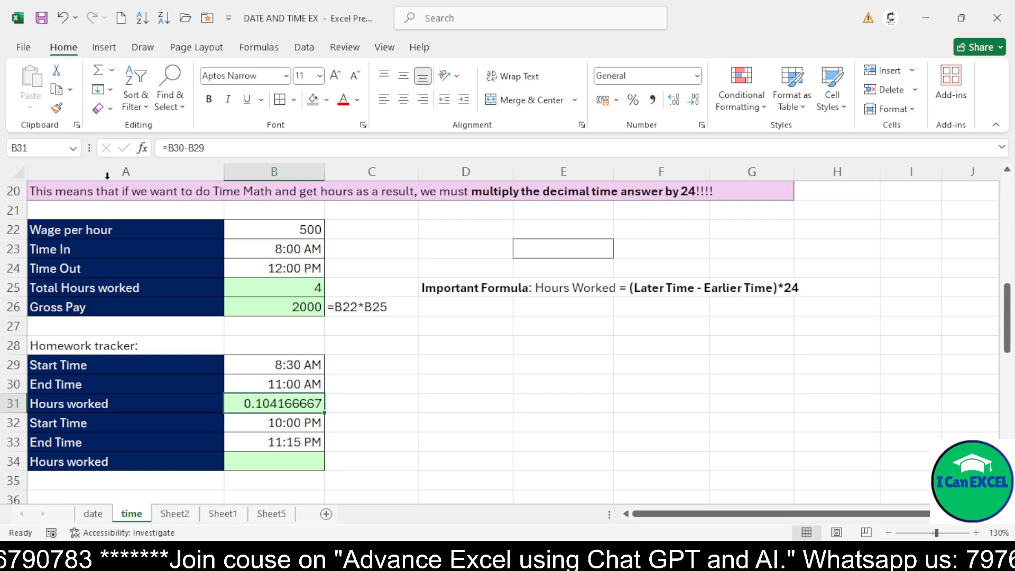
Change the B31 formula to =(B30-B29)*24 to get hours
left_click(166, 147)
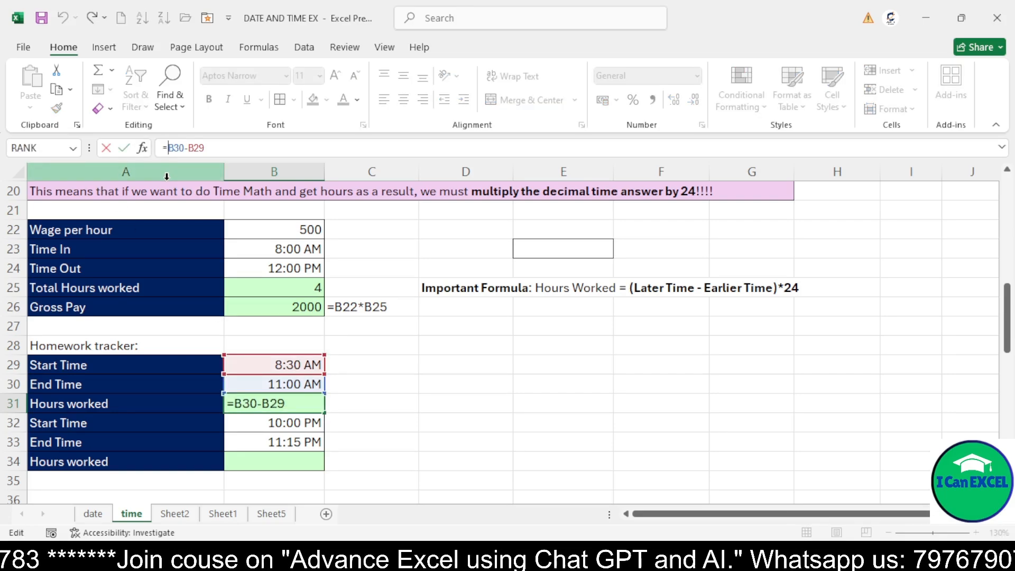
type("(")
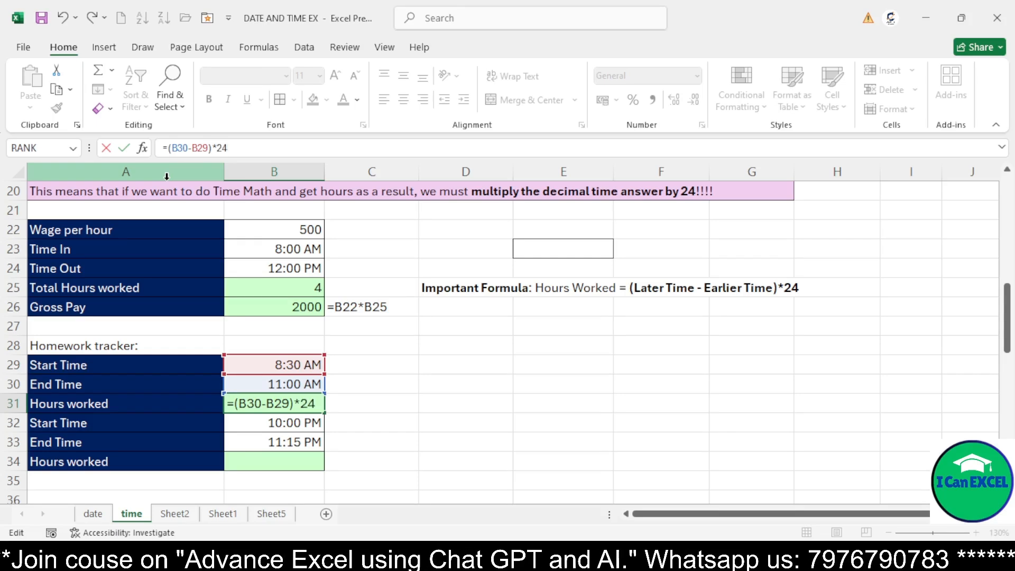
key("Return")
key("Up")
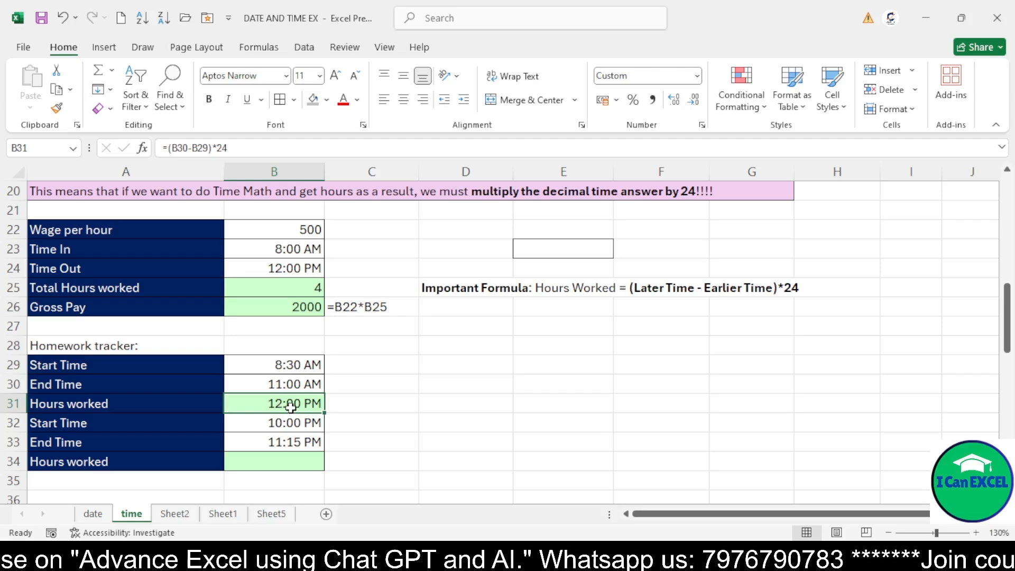
Apply the General number format to B31 again
left_click(701, 125)
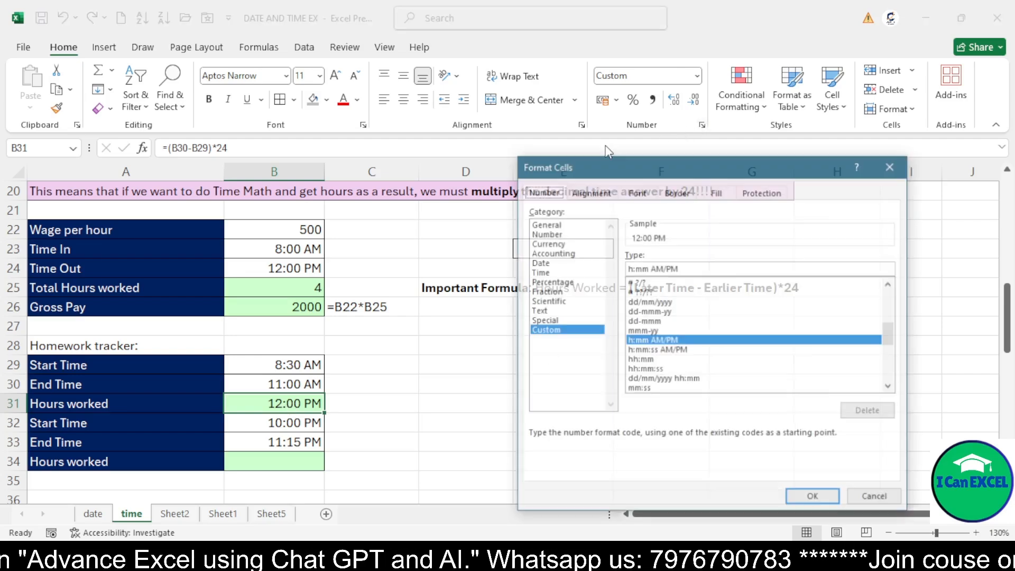
left_click(555, 224)
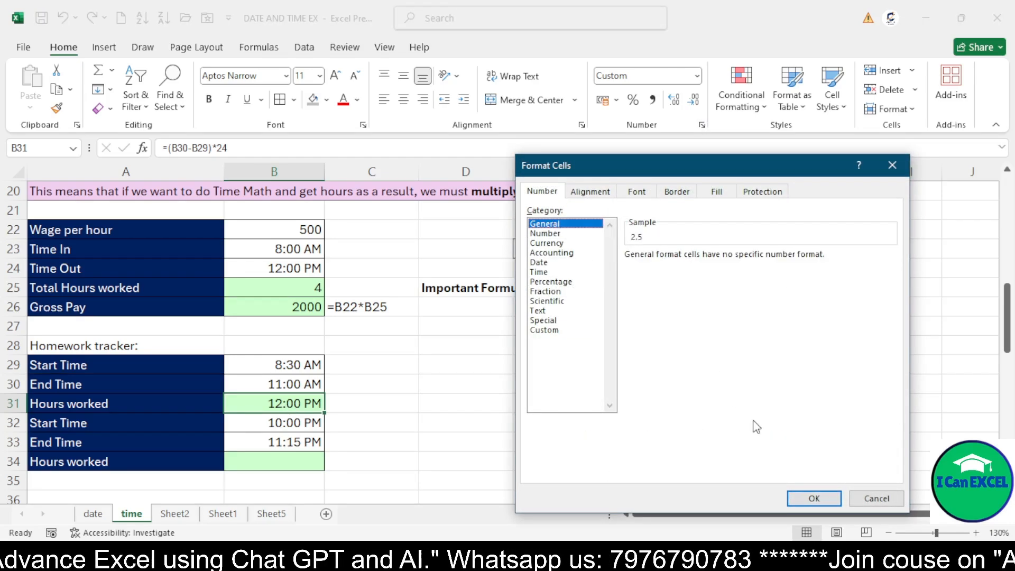
left_click(810, 506)
Review the homework tracker start, end and hours worked cells
left_click(271, 390)
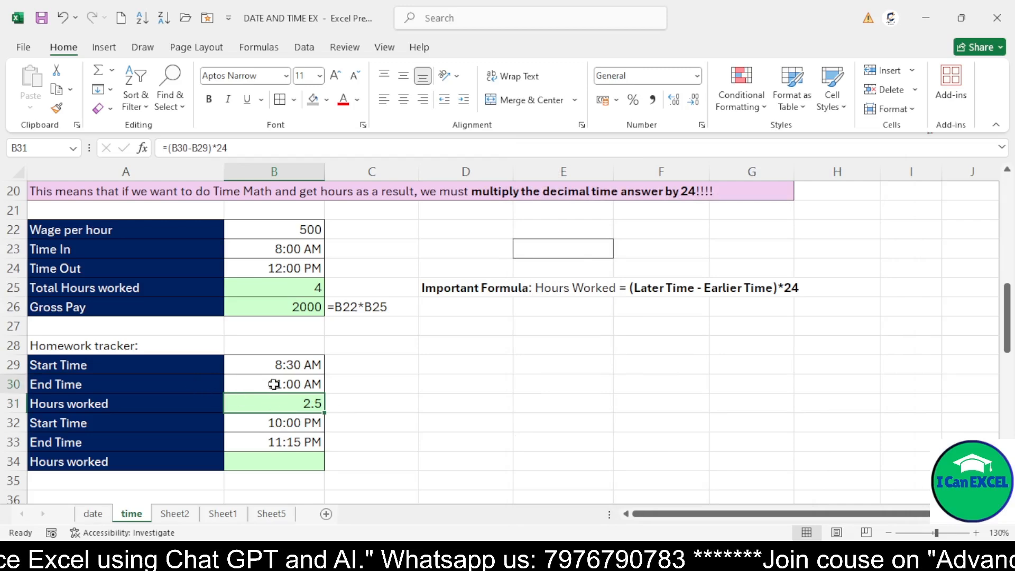
left_click(276, 364)
left_click(276, 381)
left_click(287, 400)
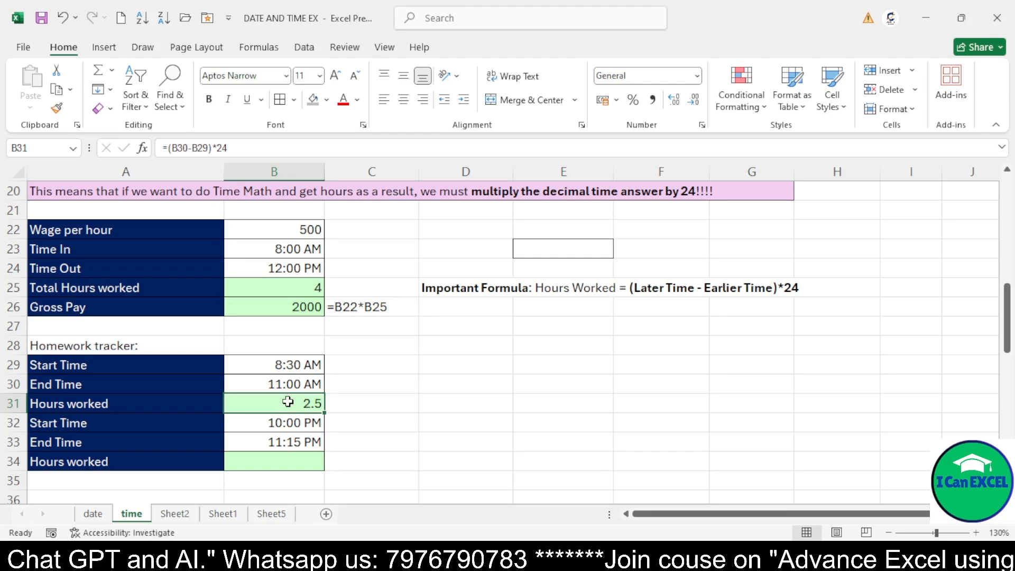
left_click(286, 420)
left_click(280, 442)
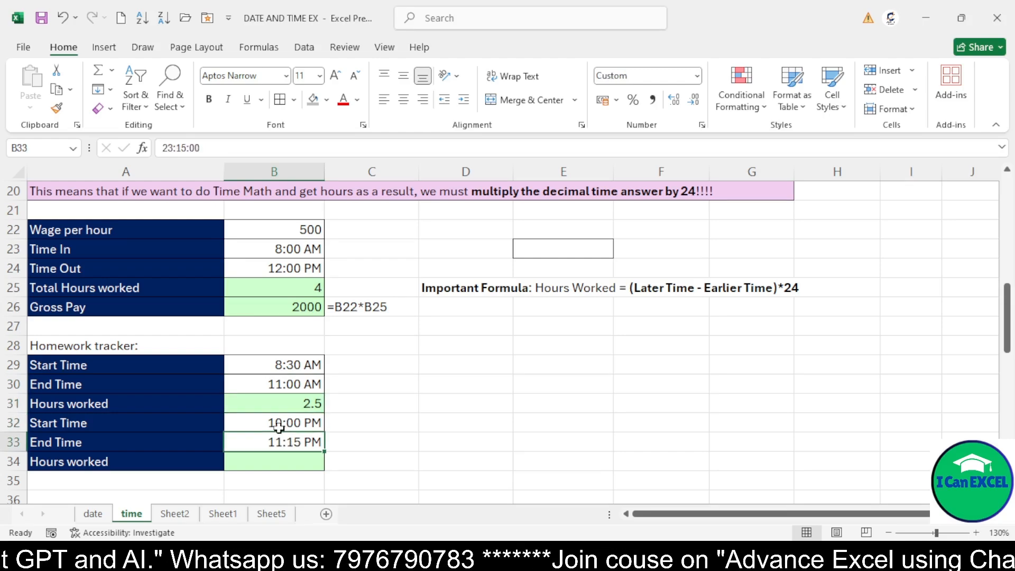
left_click(276, 421)
left_click(278, 440)
Calculate the second homework hours worked in B34 with the formula =(B33-B32)*24
left_click(280, 458)
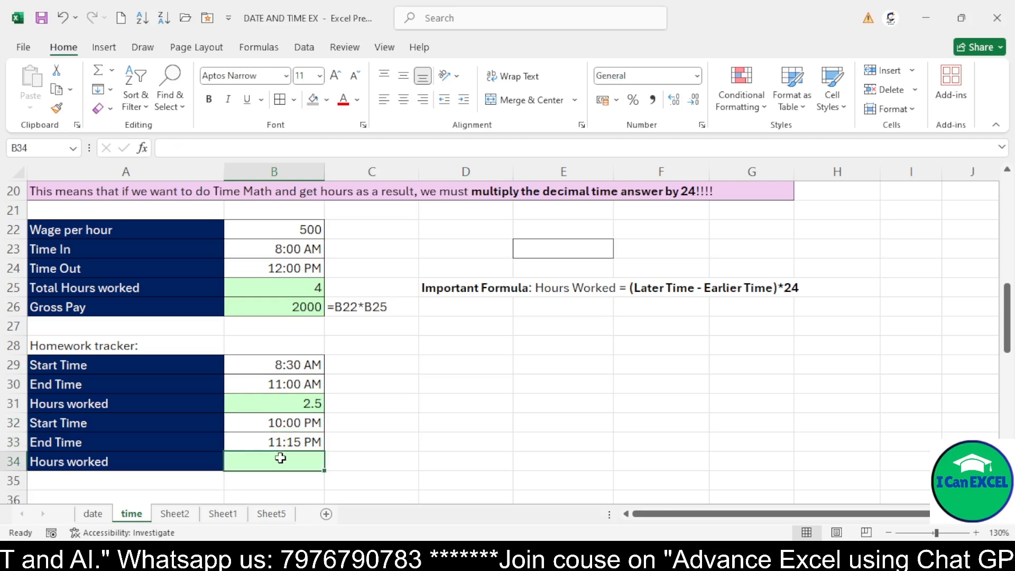
type("=")
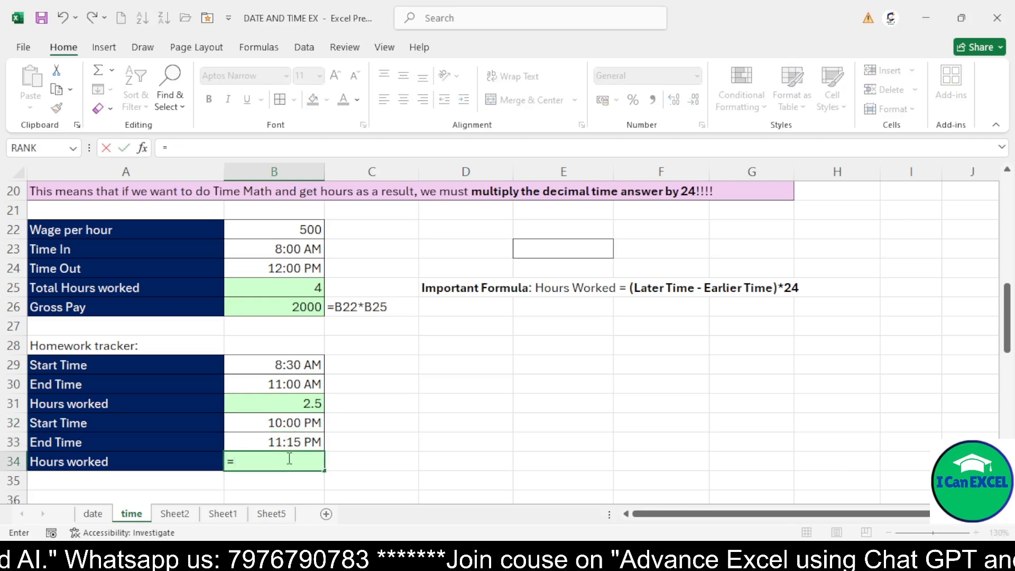
left_click(298, 443)
type("-")
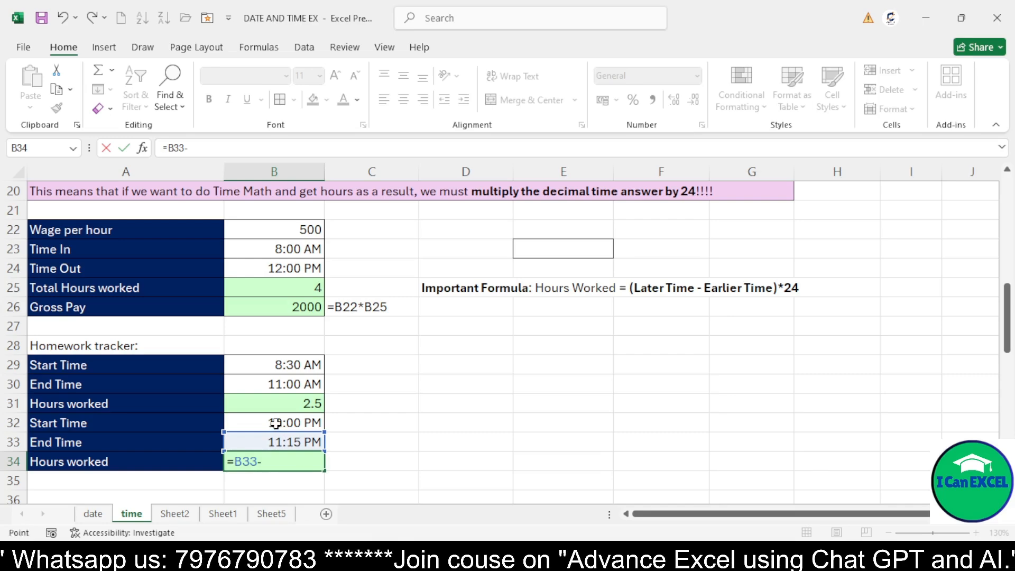
left_click(274, 422)
left_click(238, 461)
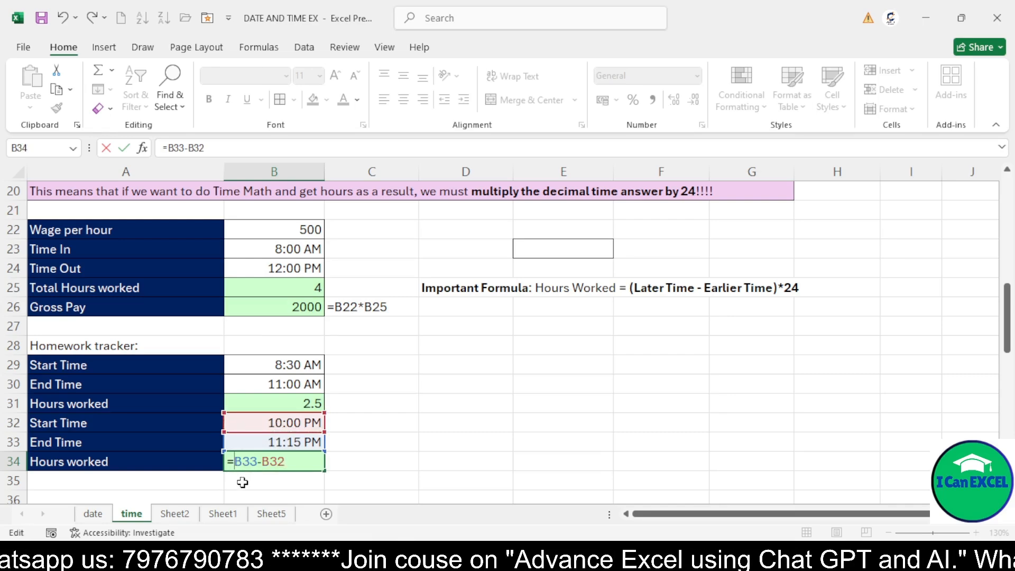
type("(")
key("End")
type(")")
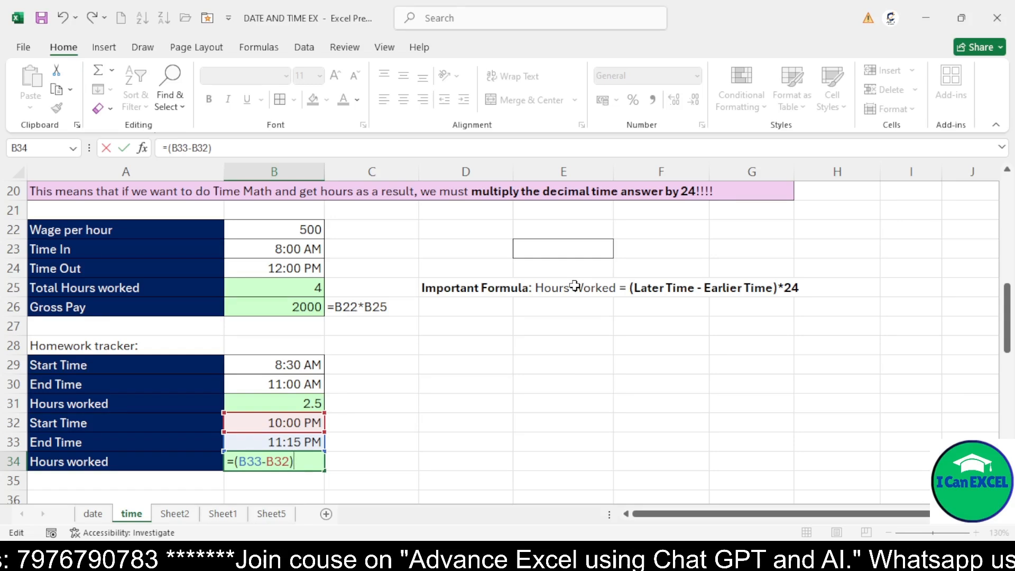
type("*24")
key("Return")
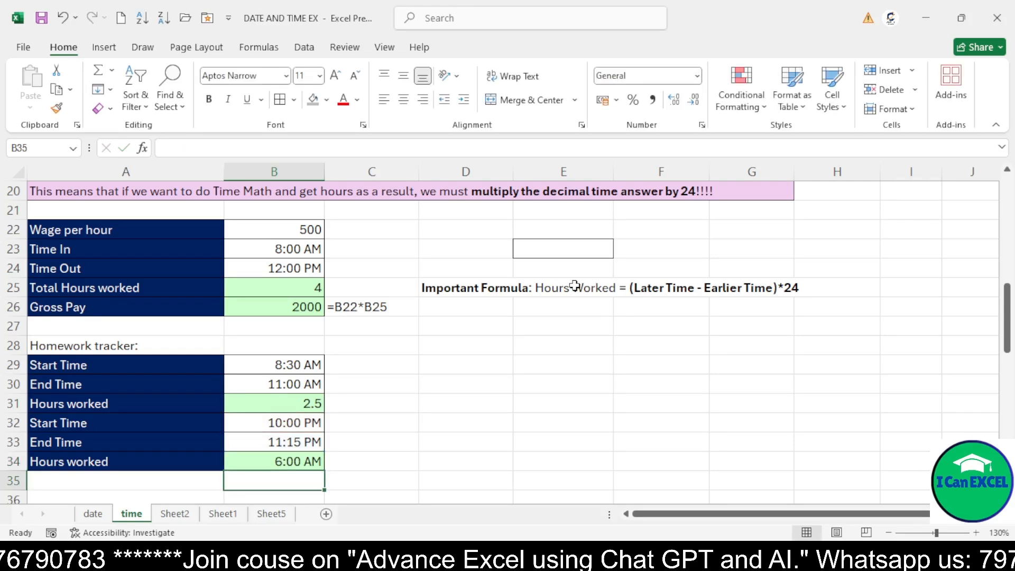
Apply the General number format to B34 so the homework hours show as a decimal
left_click(289, 462)
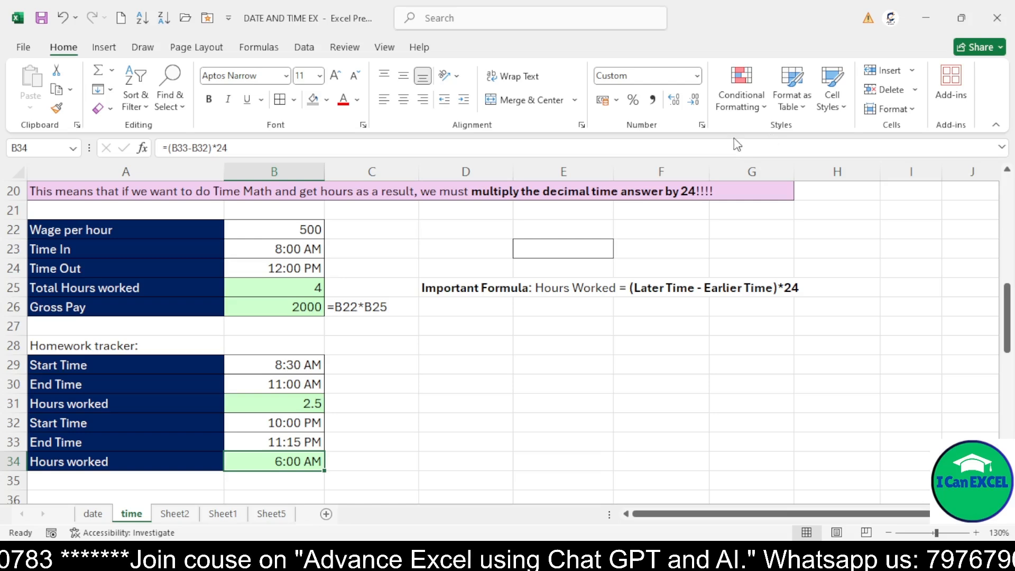
key("ctrl+1")
left_click(544, 224)
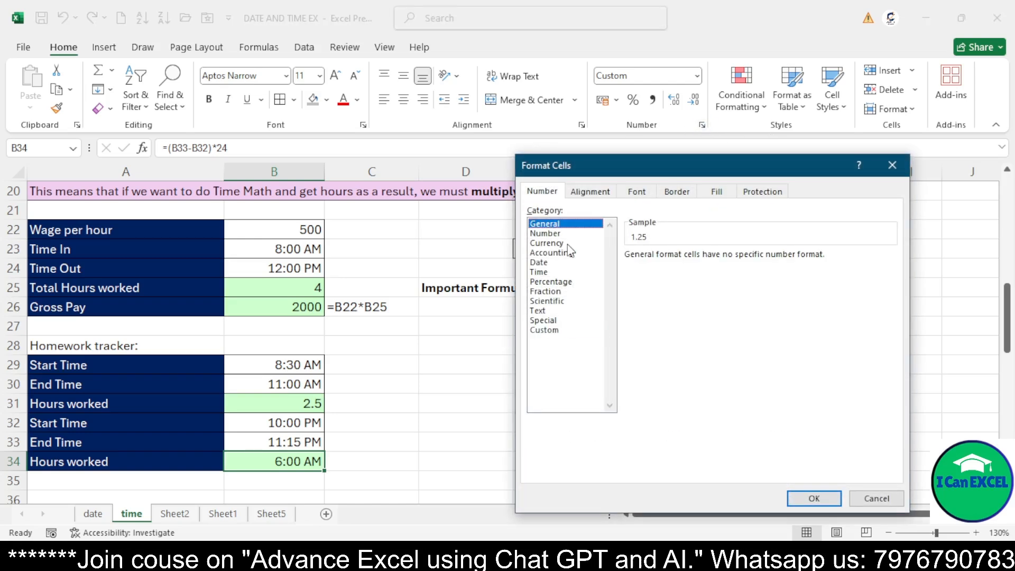
left_click(803, 496)
Total both homework hours worked in B36 with the formula =B31+B34
scroll(465, 383, "down", 2)
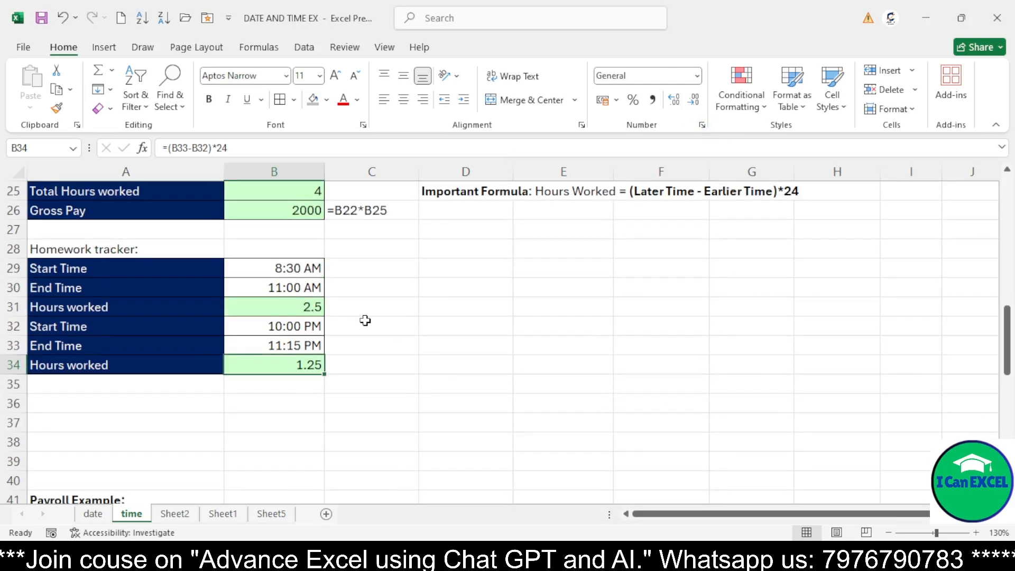
left_click(295, 306)
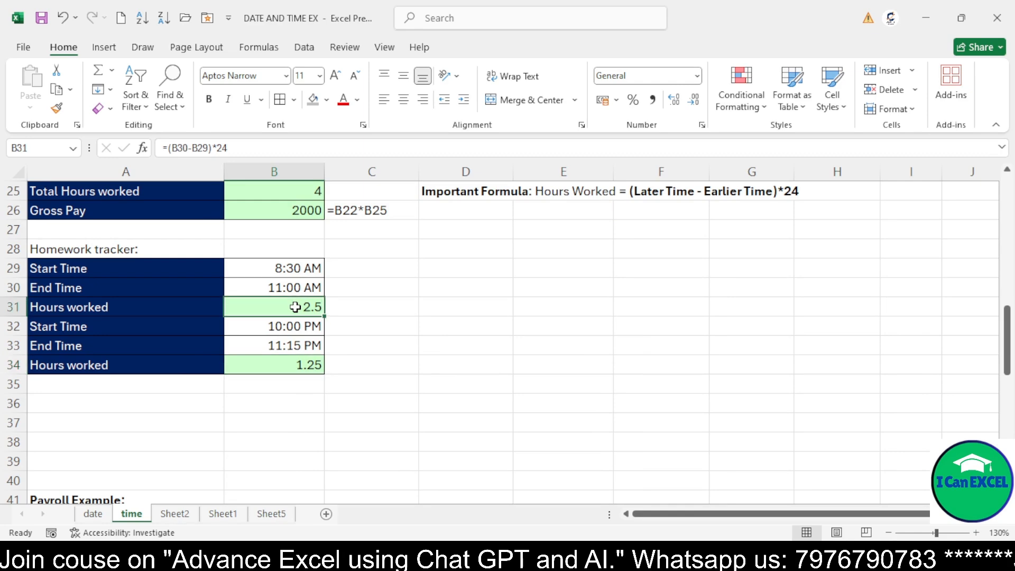
left_click(301, 365)
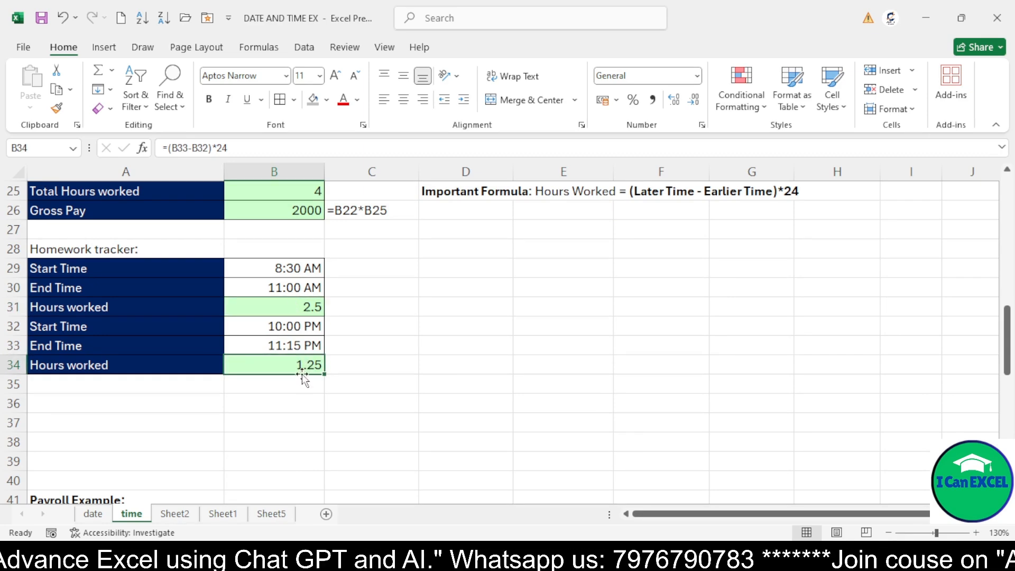
left_click(298, 406)
type("=")
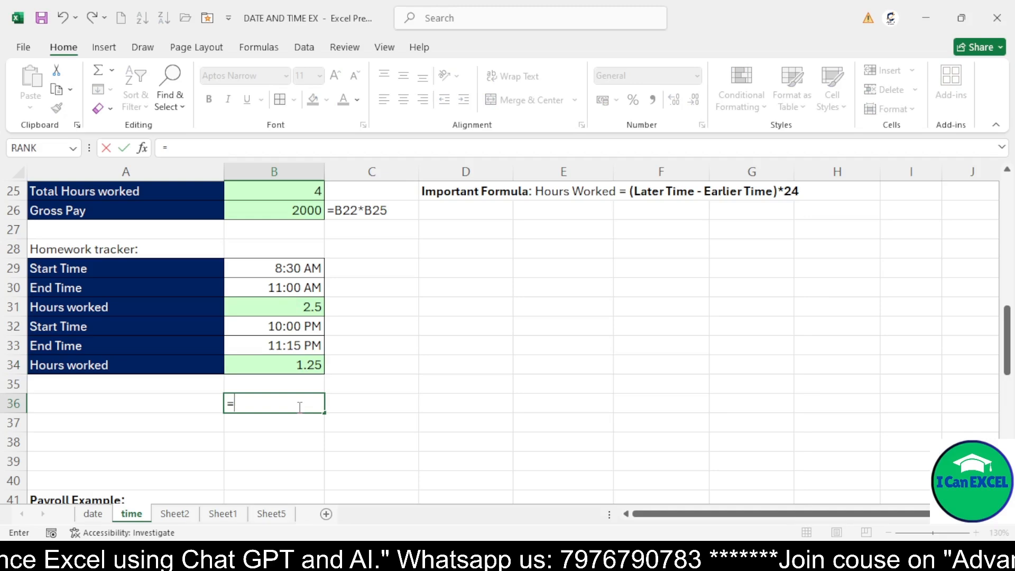
left_click(299, 302)
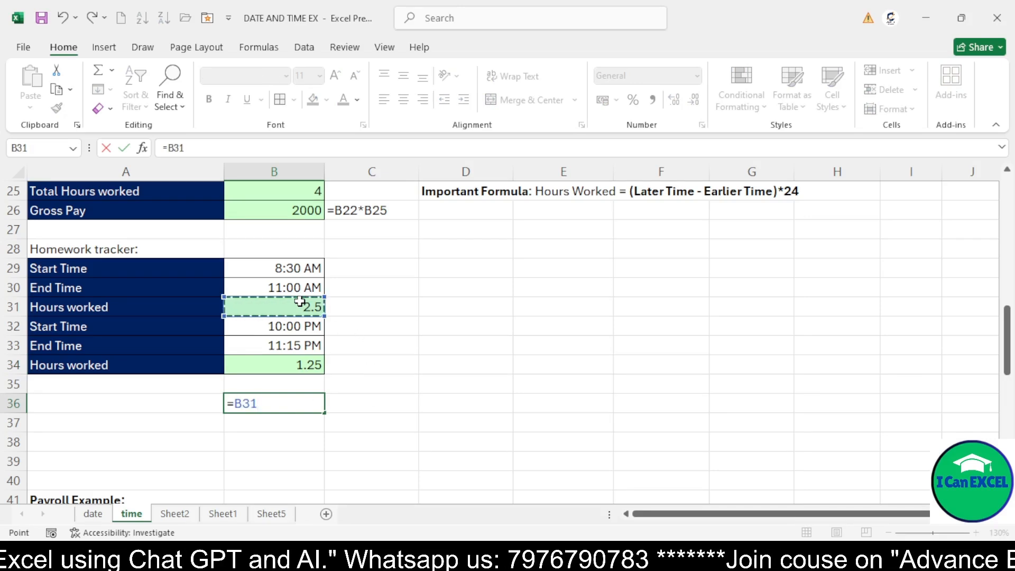
type("+")
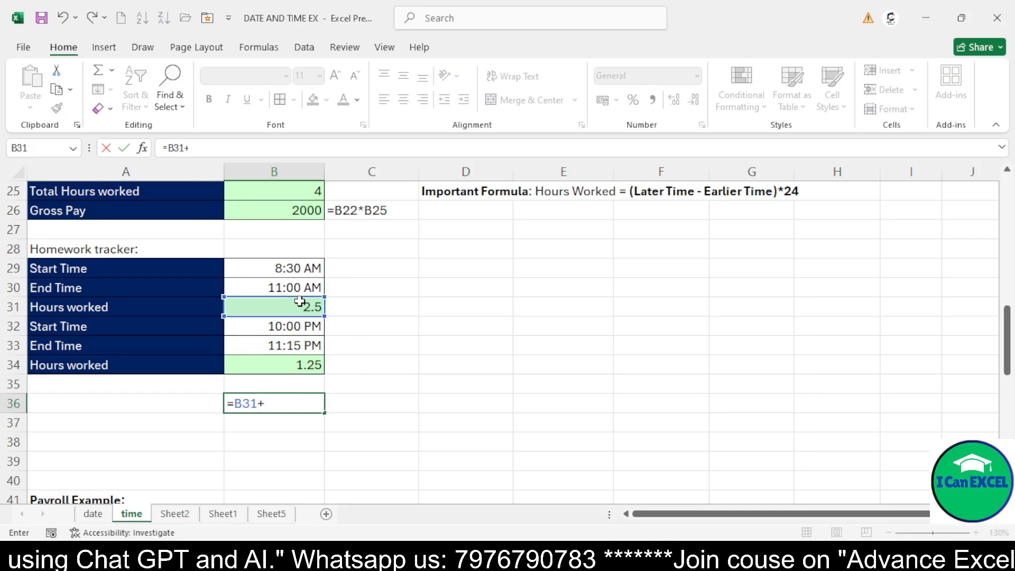
left_click(296, 364)
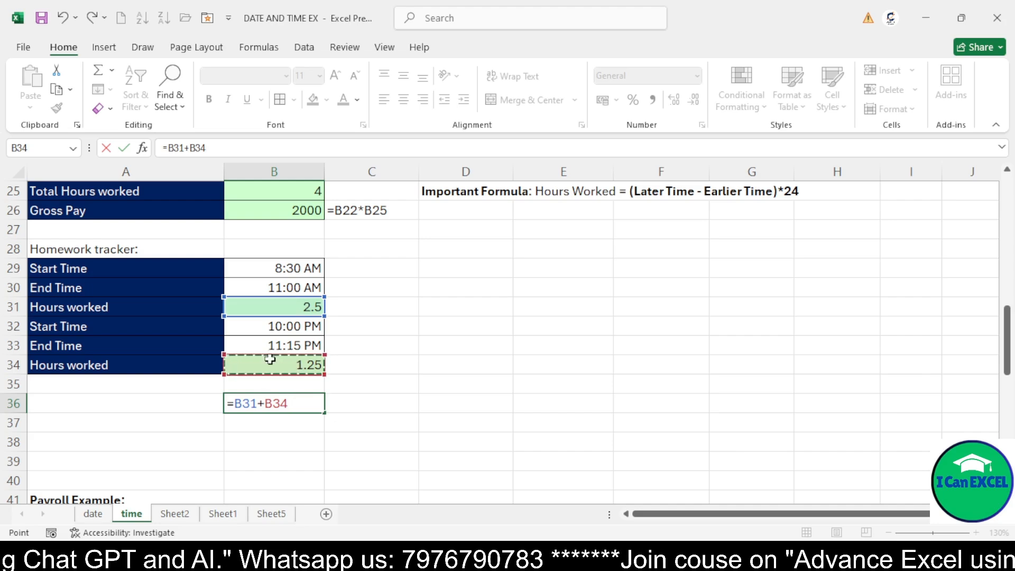
key("Return")
key("Up")
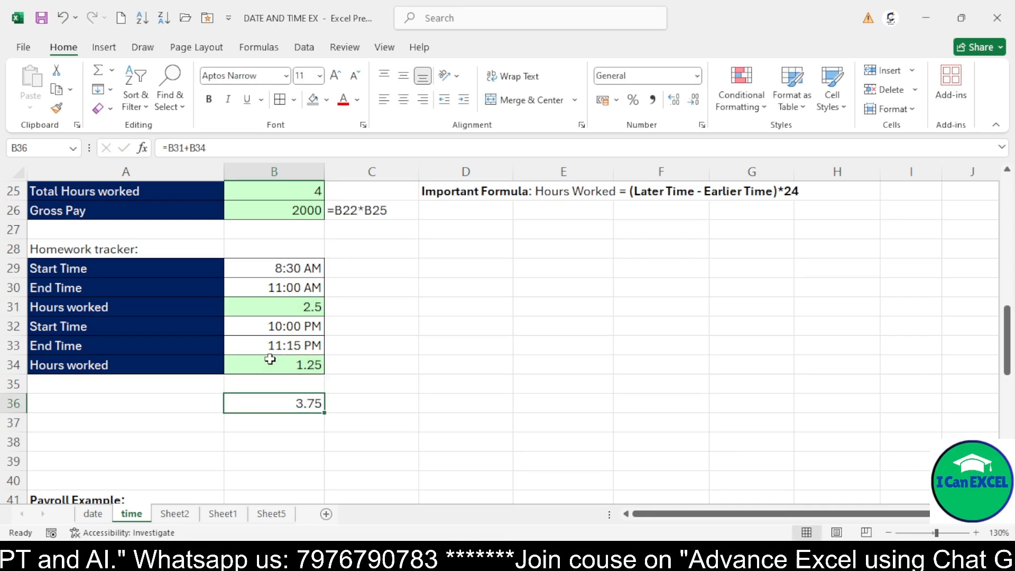
Calculate the homework pay in C36 with the formula =B36*B22, multiplying total hours by the wage per hour
left_click(373, 405)
type("=")
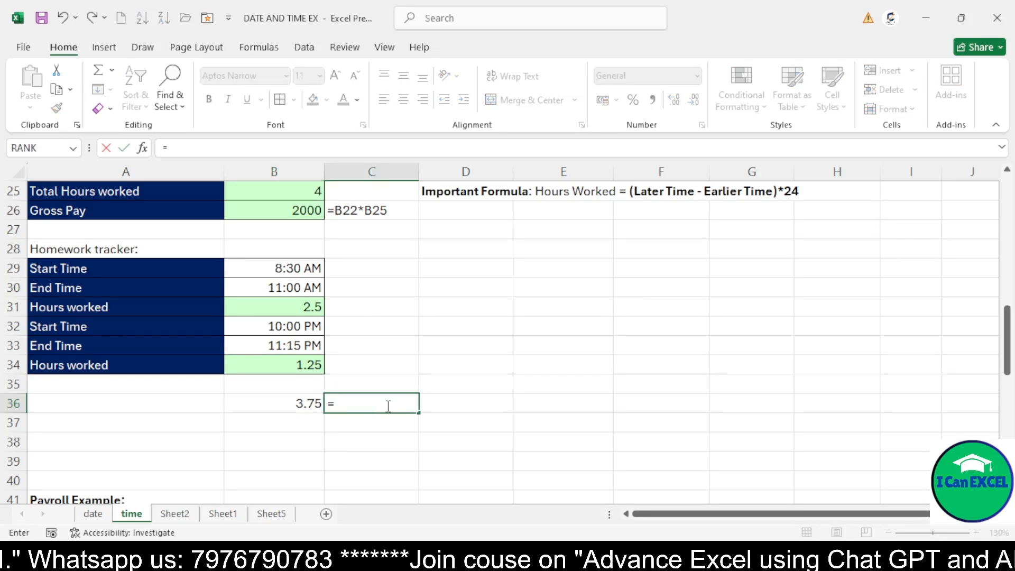
left_click(303, 403)
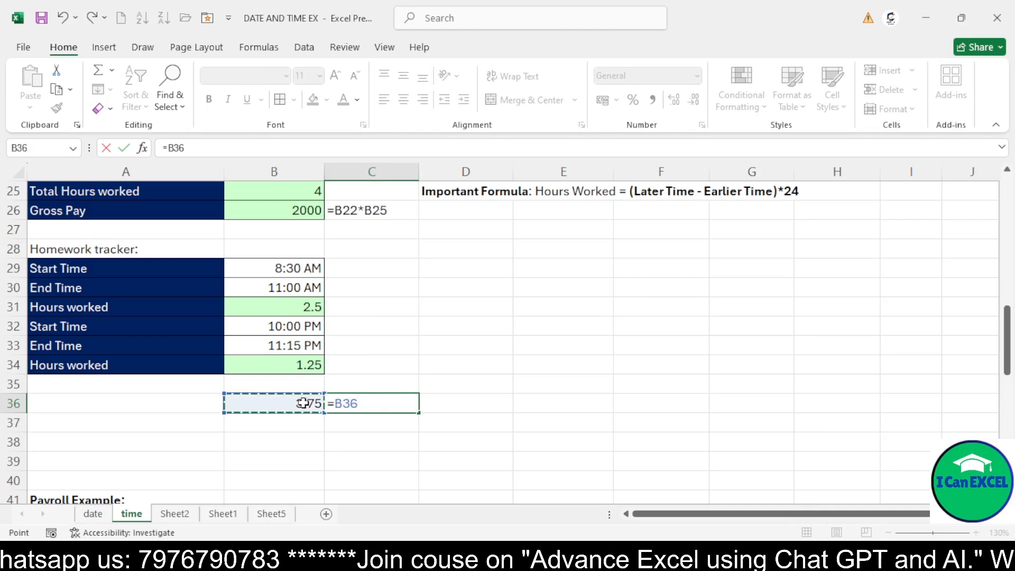
type("*")
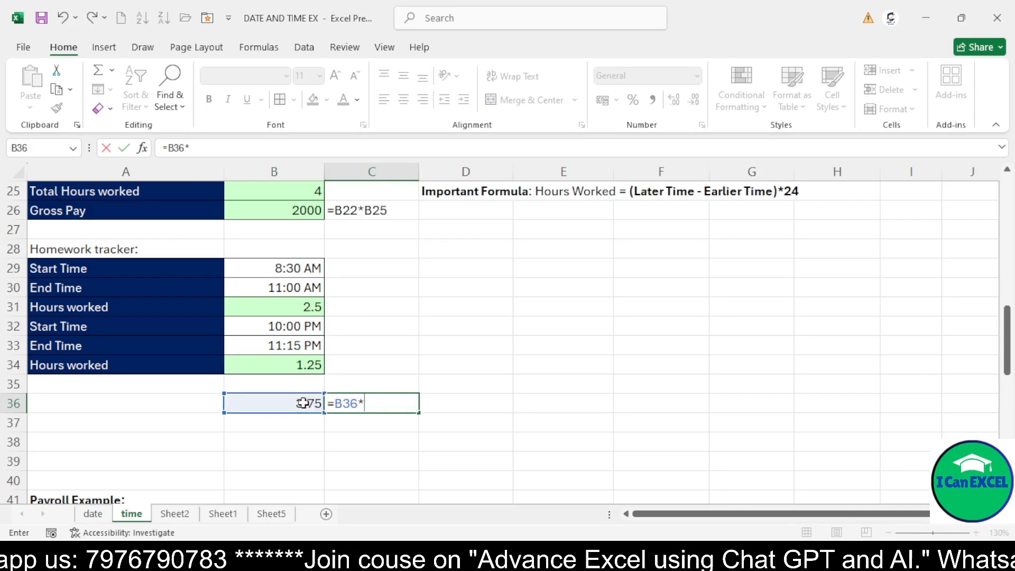
scroll(302, 402, "up", 2)
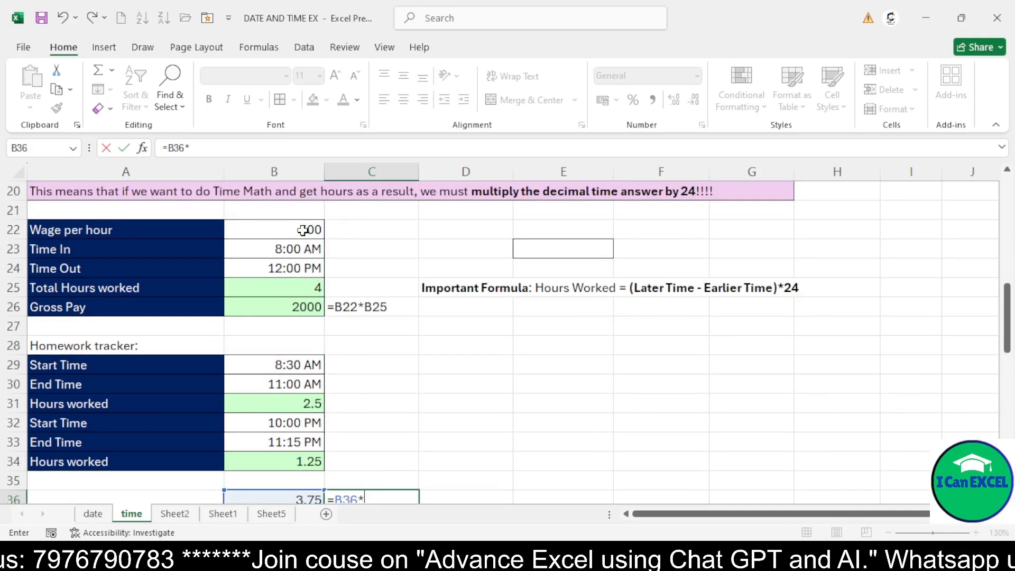
left_click(302, 230)
key("Return")
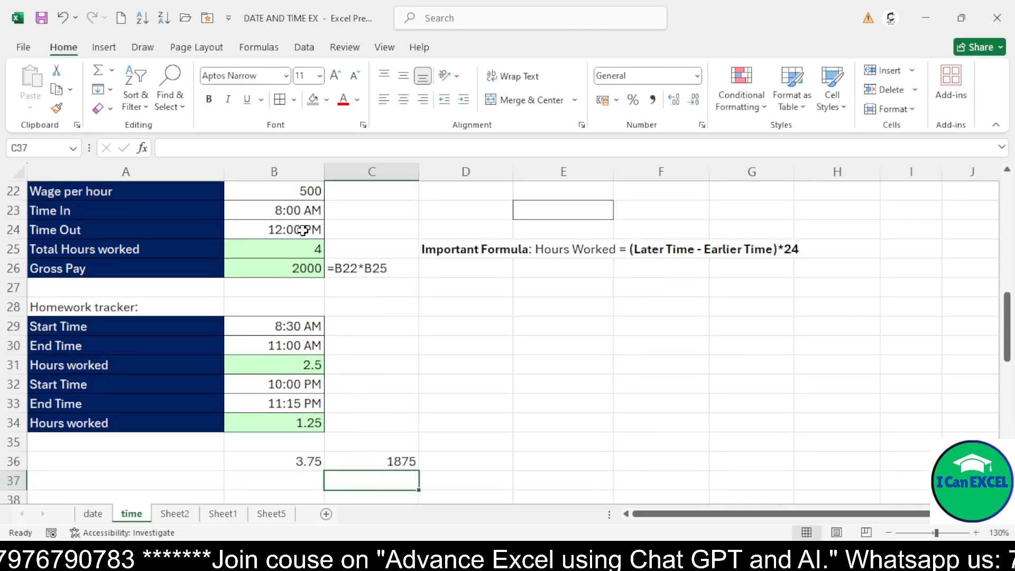
Review the formulas for total hours, gross pay, total homework hours and homework pay
left_click(373, 458)
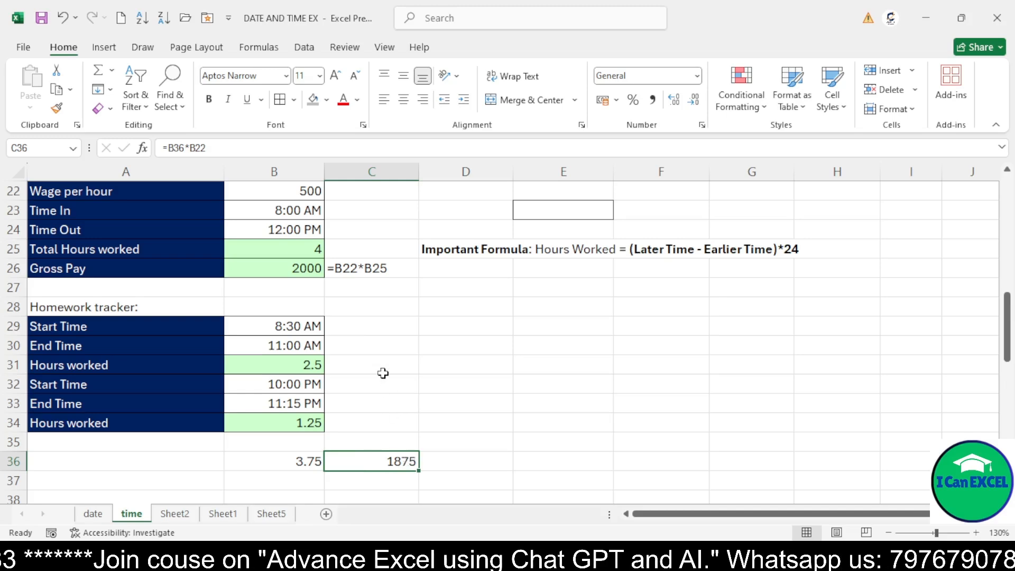
left_click(312, 253)
left_click(307, 270)
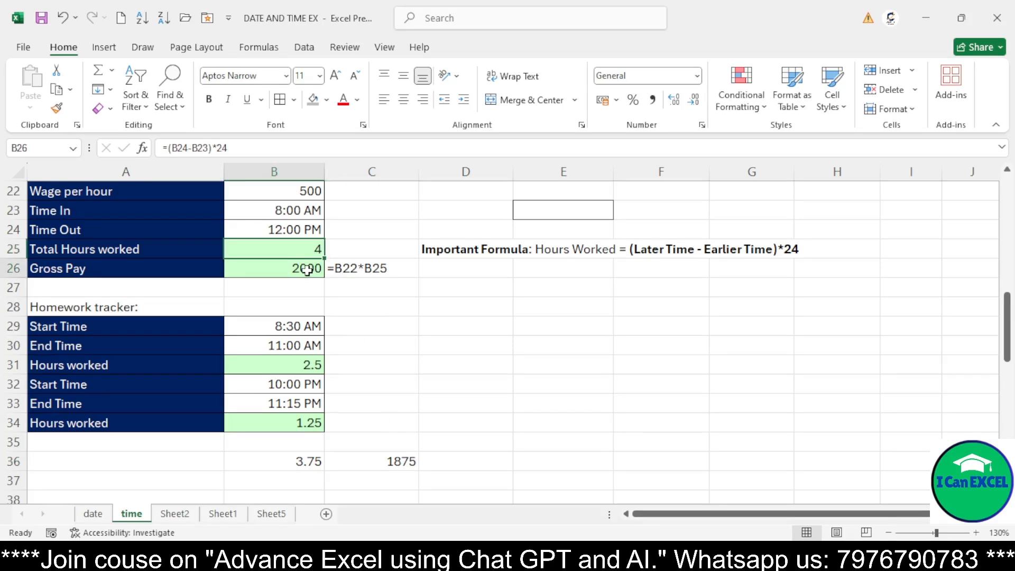
left_click(306, 458)
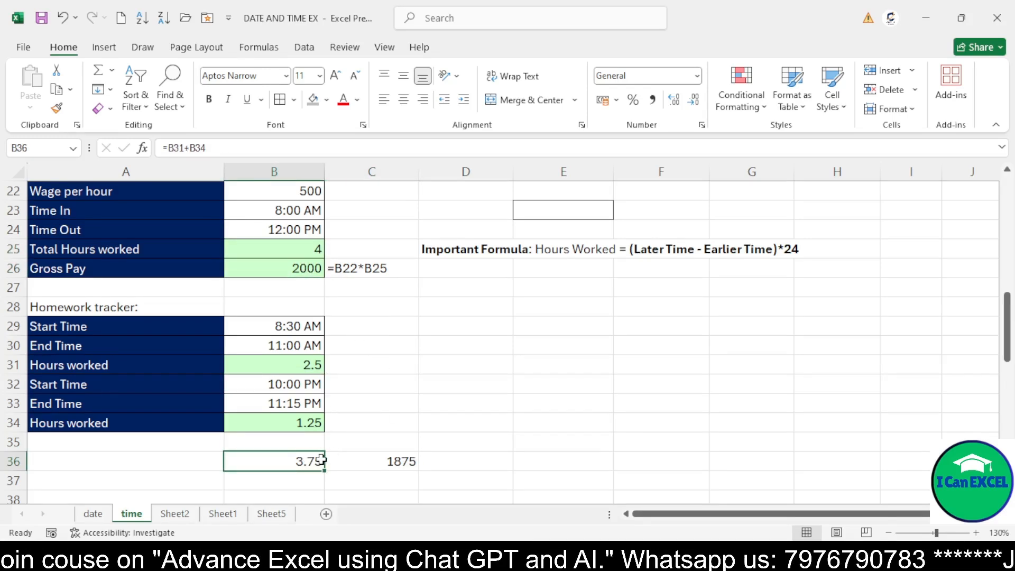
left_click(376, 465)
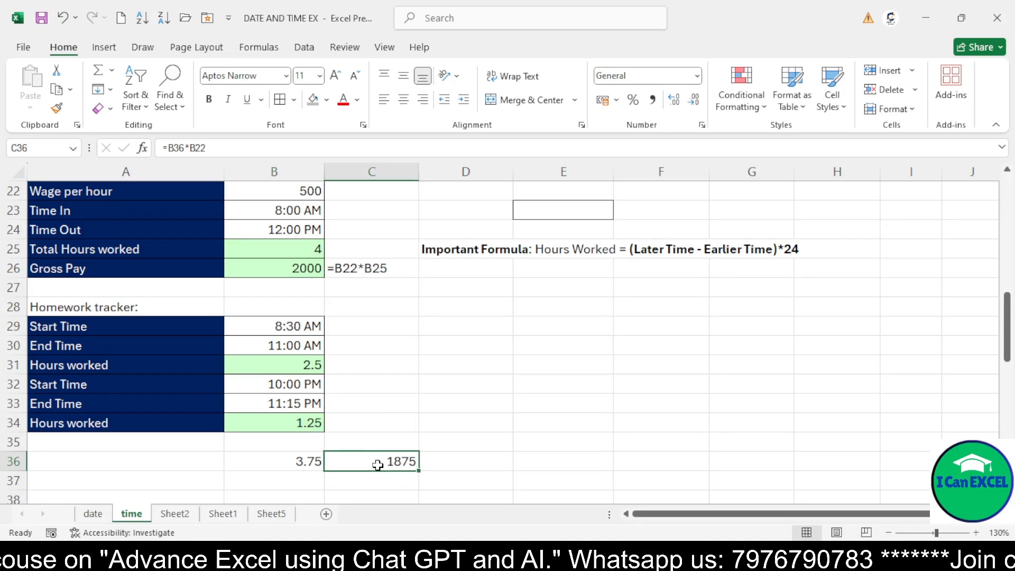
left_click(307, 461)
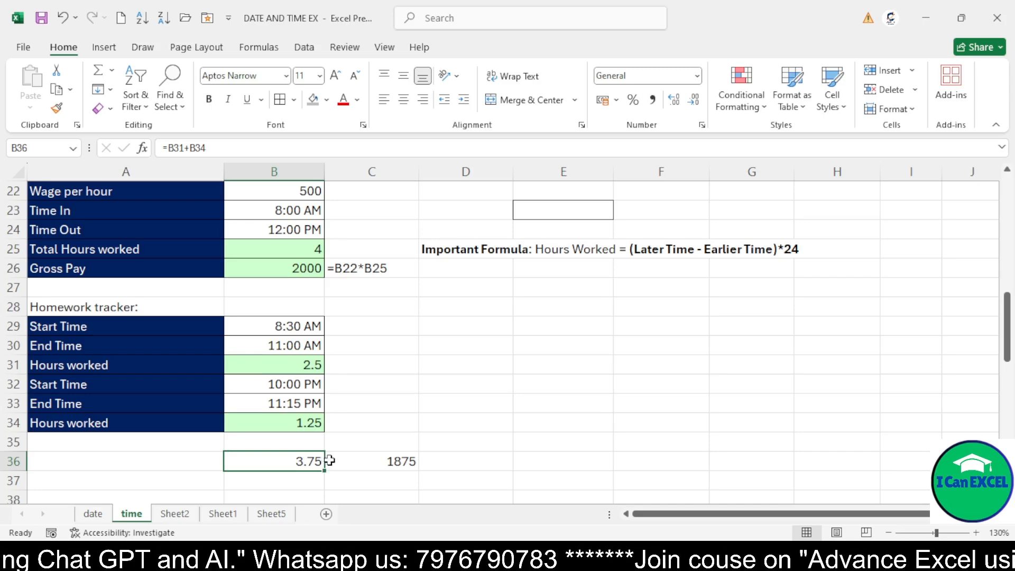
scroll(312, 404, "up", 2)
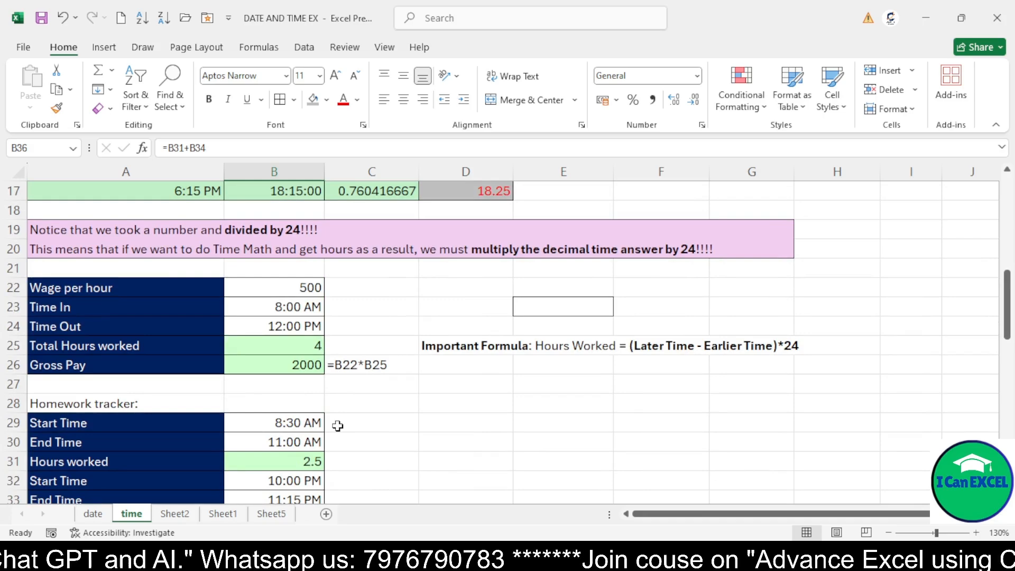
scroll(336, 425, "up", 3)
scroll(412, 476, "down", 1)
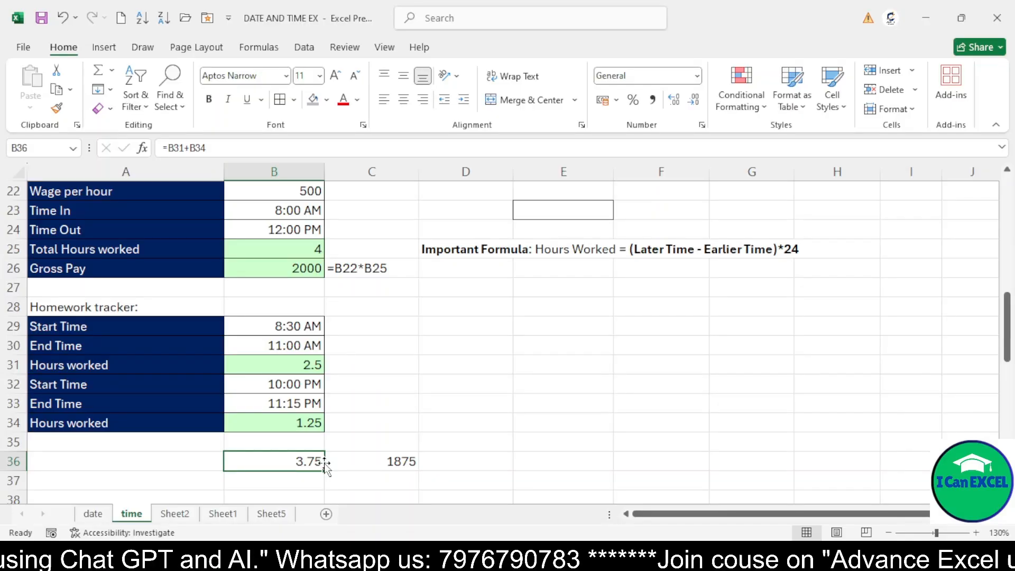
scroll(306, 405, "up", 2)
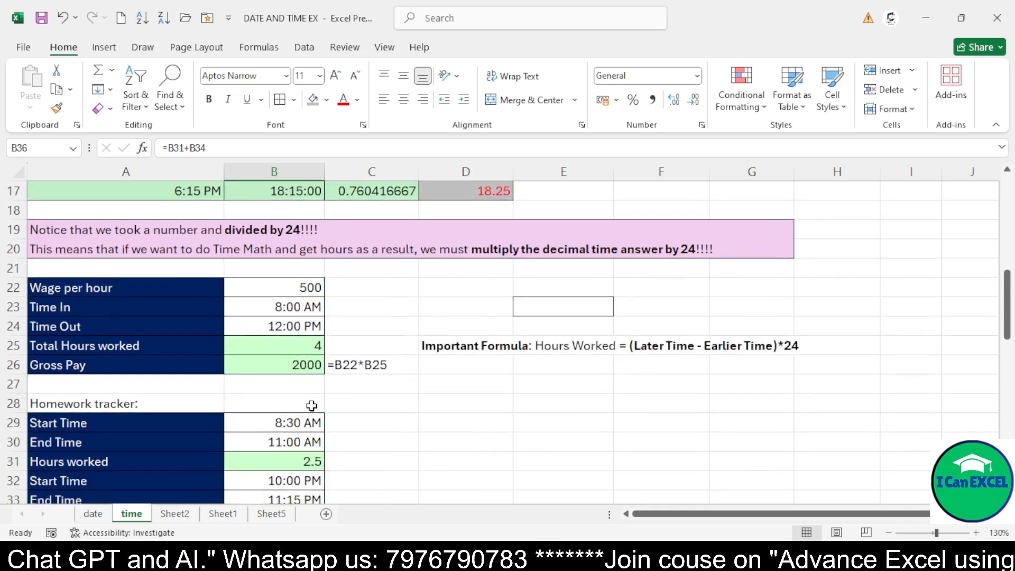
scroll(337, 425, "up", 3)
scroll(351, 424, "down", 1)
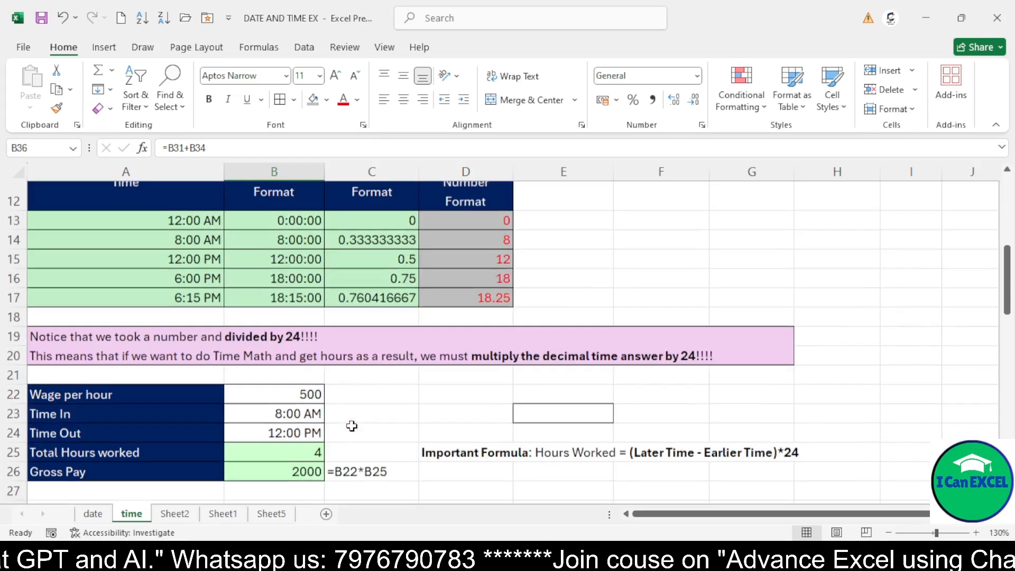